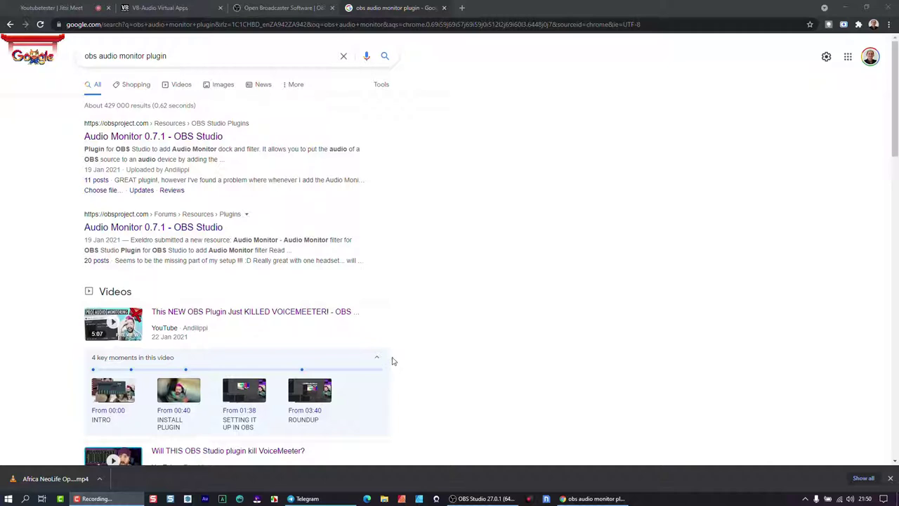
- Bring up the Jitsi Meet join page and display the cameras available for the meeting
click(164, 7)
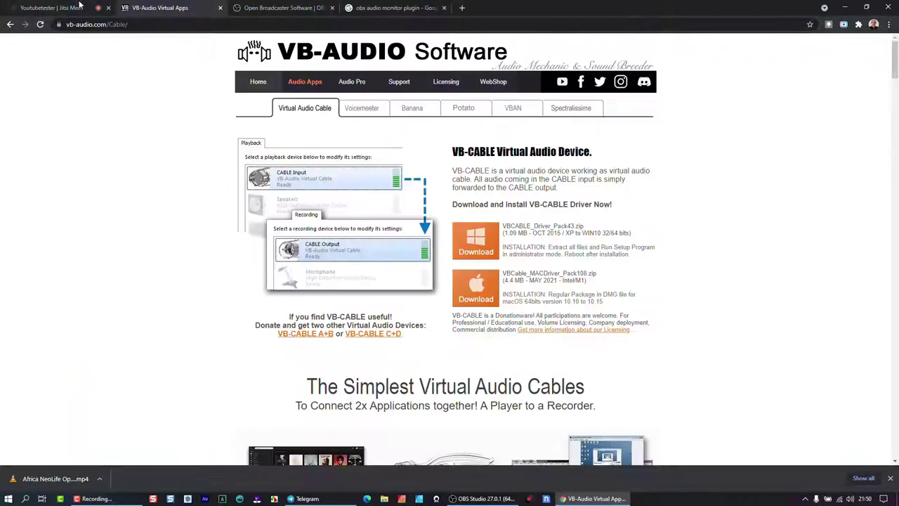
click(80, 7)
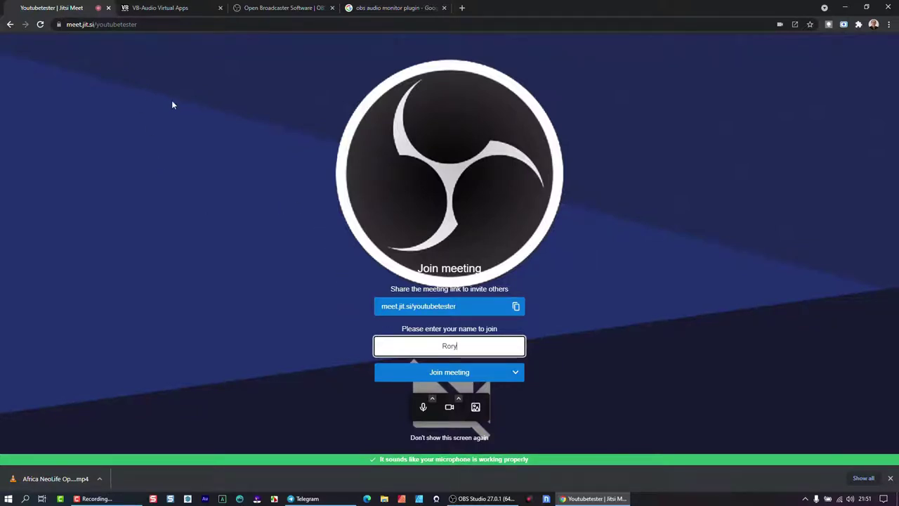
click(458, 400)
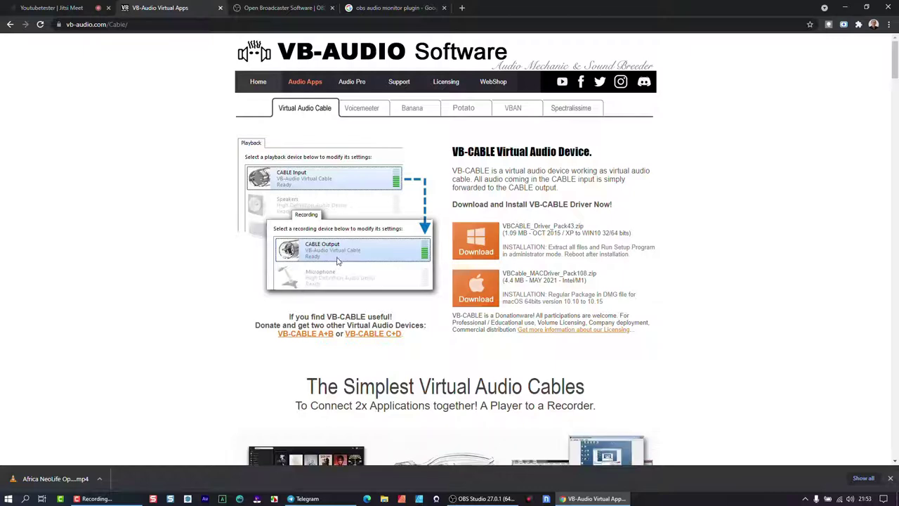
- Review the VB-CABLE page, covering the driver downloads and the additional A+B and C+D virtual cables
scroll(435, 228, down, 1)
scroll(437, 232, down, 1)
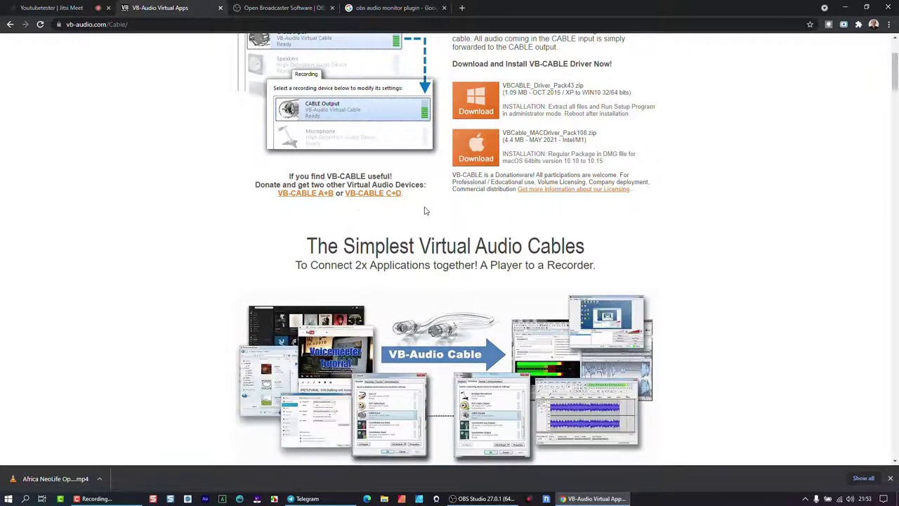
scroll(426, 210, up, 1)
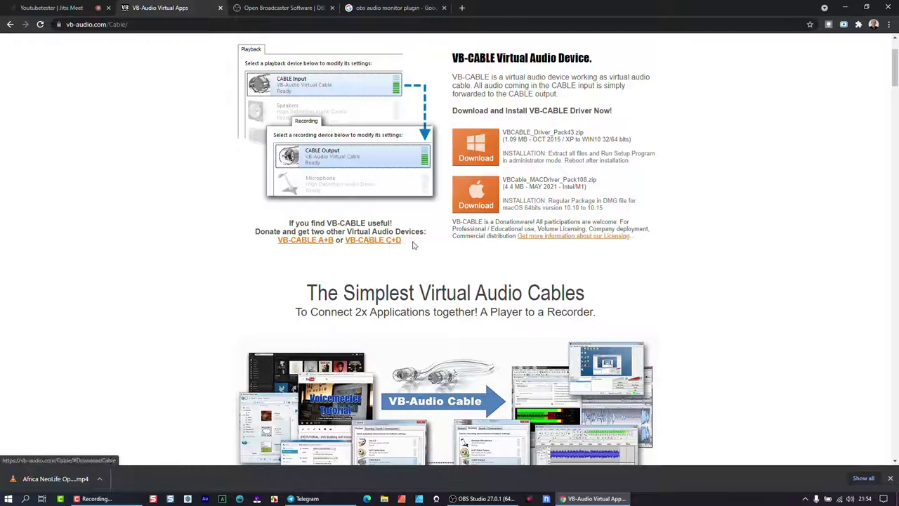
scroll(398, 213, down, 1)
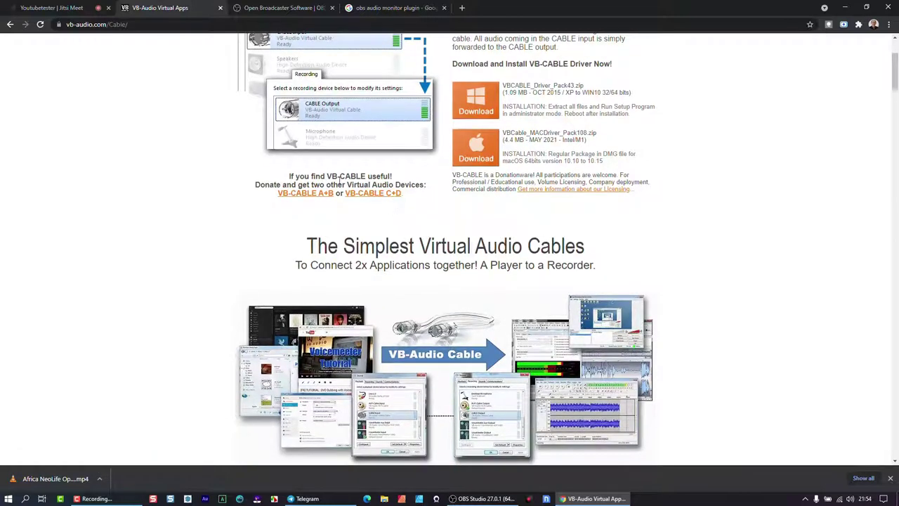
scroll(177, 216, down, 3)
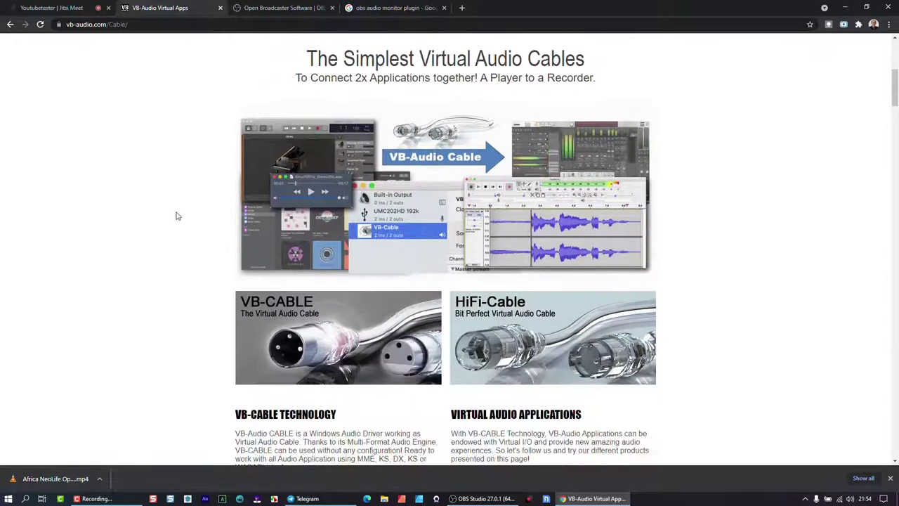
scroll(209, 220, down, 8)
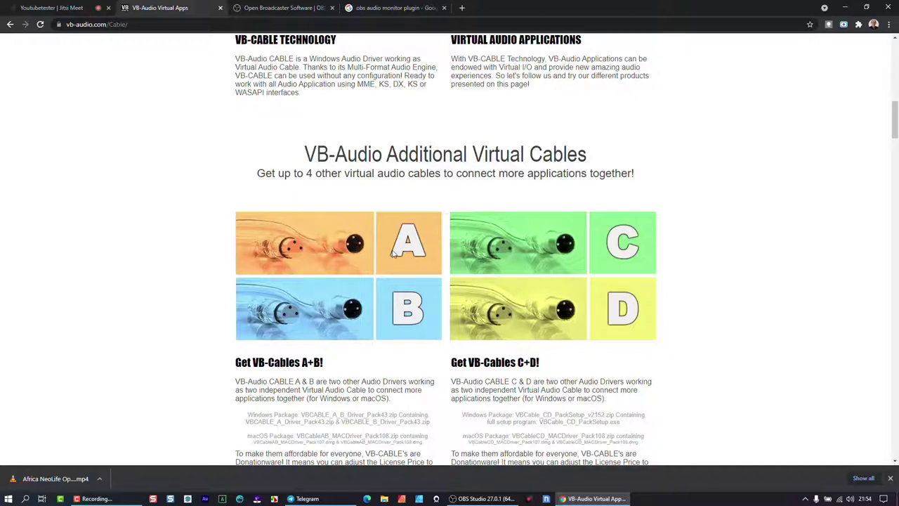
- View the OBS Studio website's download options for Windows, macOS and Linux
click(274, 9)
scroll(492, 196, down, 1)
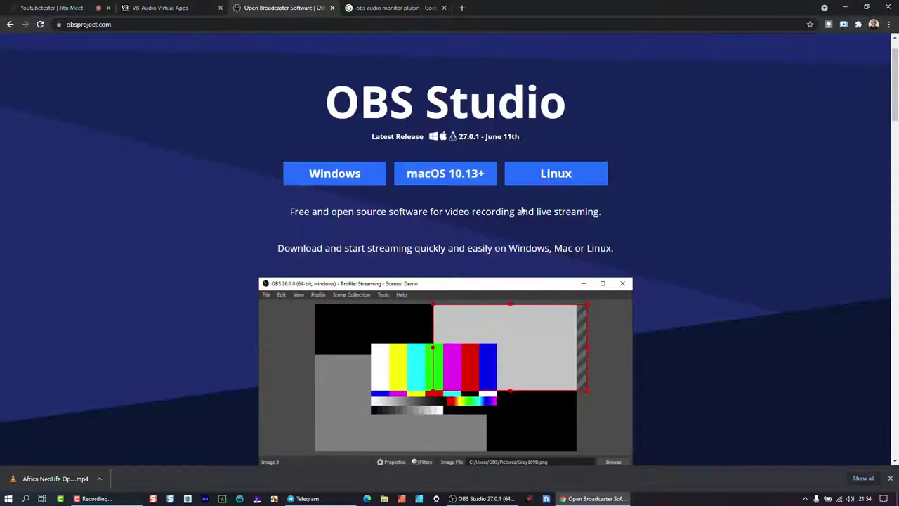
scroll(522, 211, up, 1)
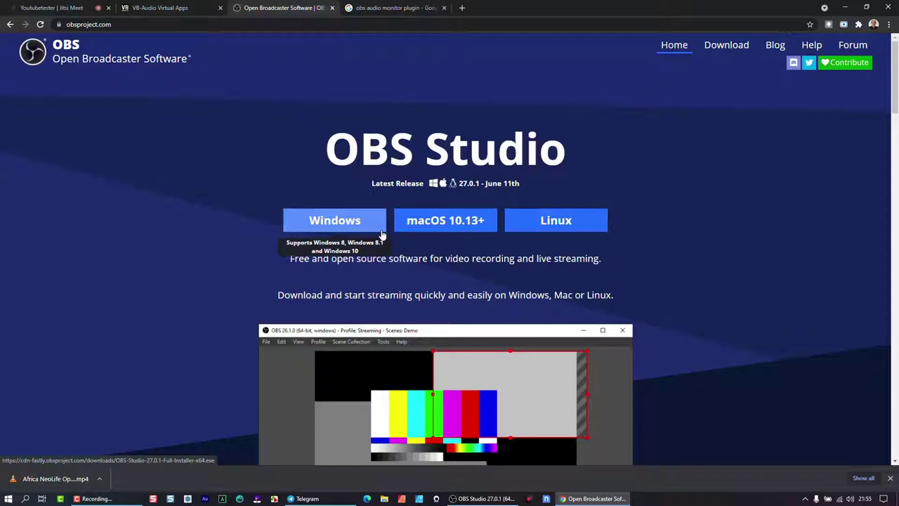
- Open the Audio Monitor 0.7.1 plugin page from the search results, review its overview, and revisit the OBS and VB-Audio pages
click(398, 7)
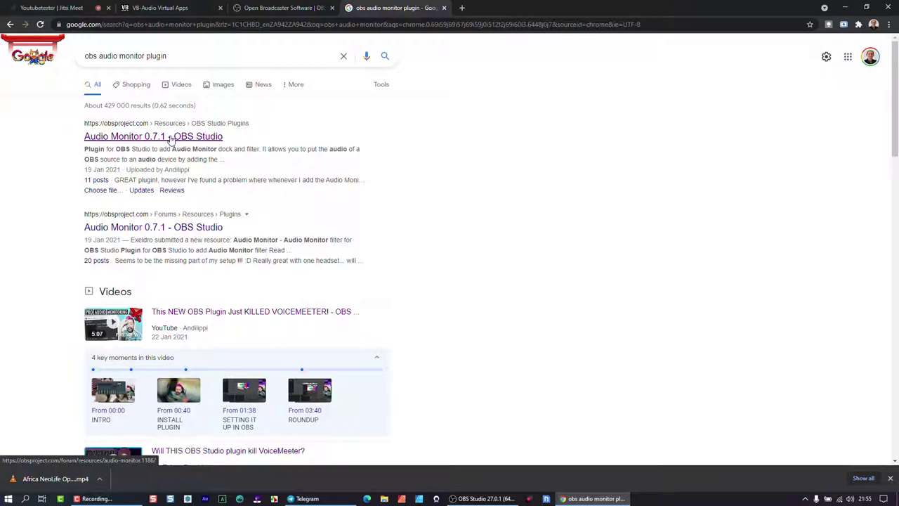
click(170, 139)
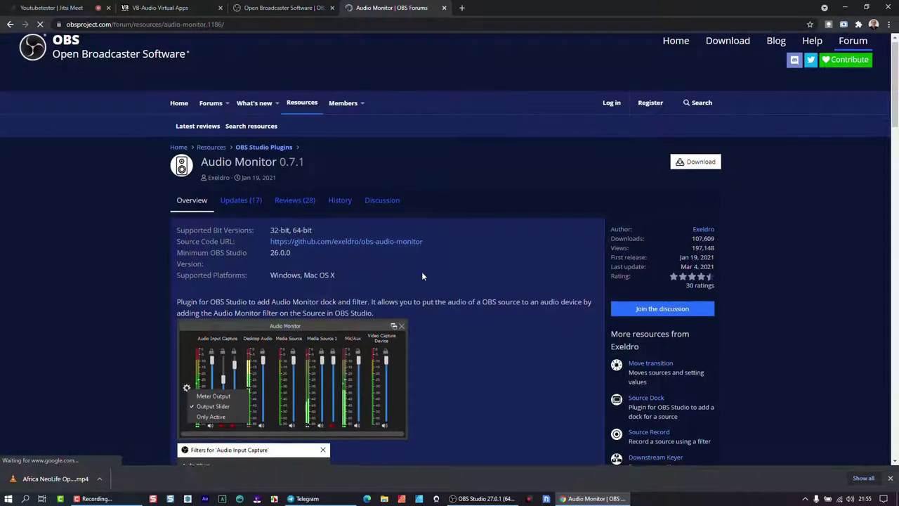
scroll(422, 276, down, 3)
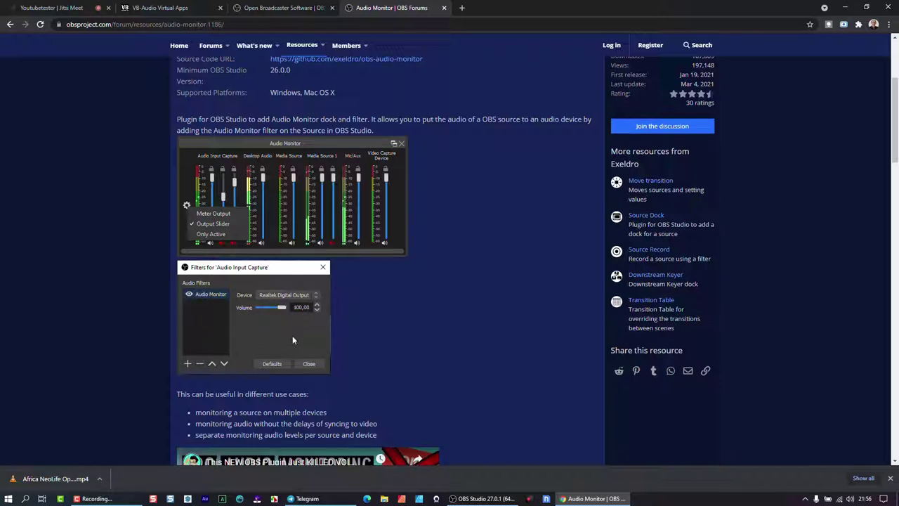
scroll(408, 325, up, 1)
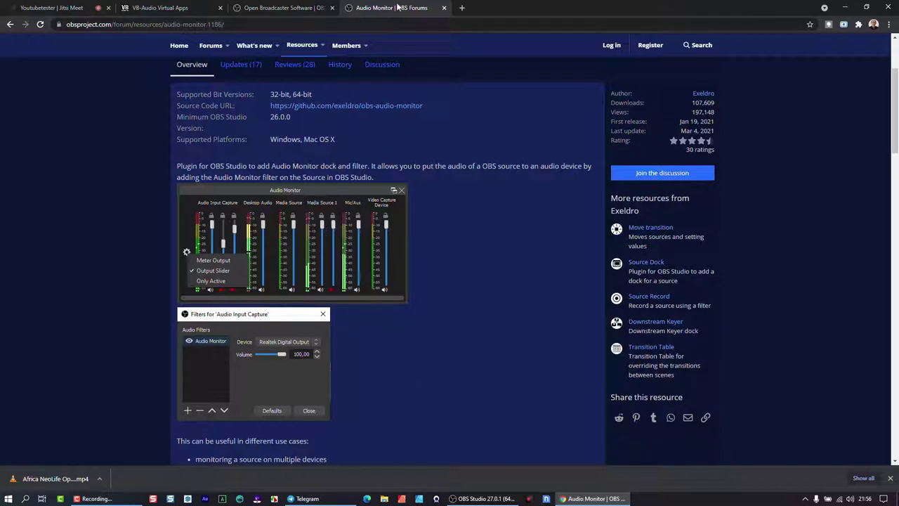
click(275, 7)
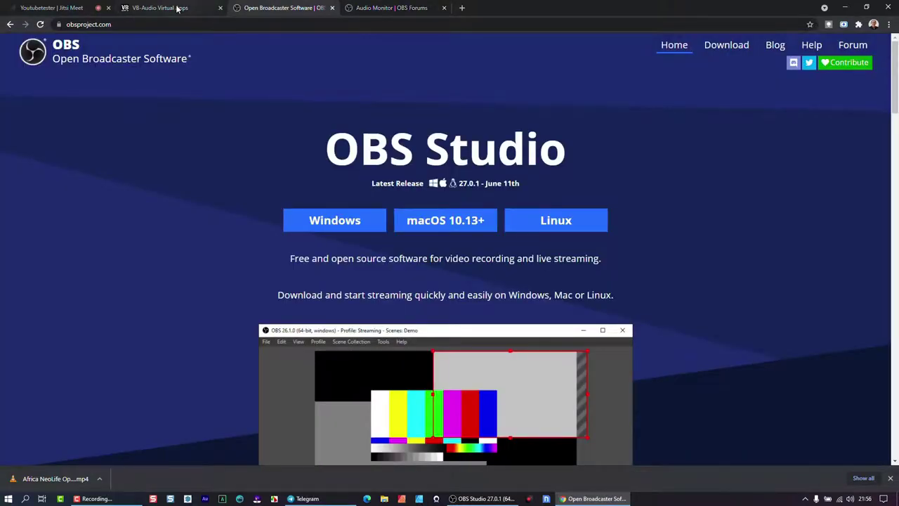
click(181, 8)
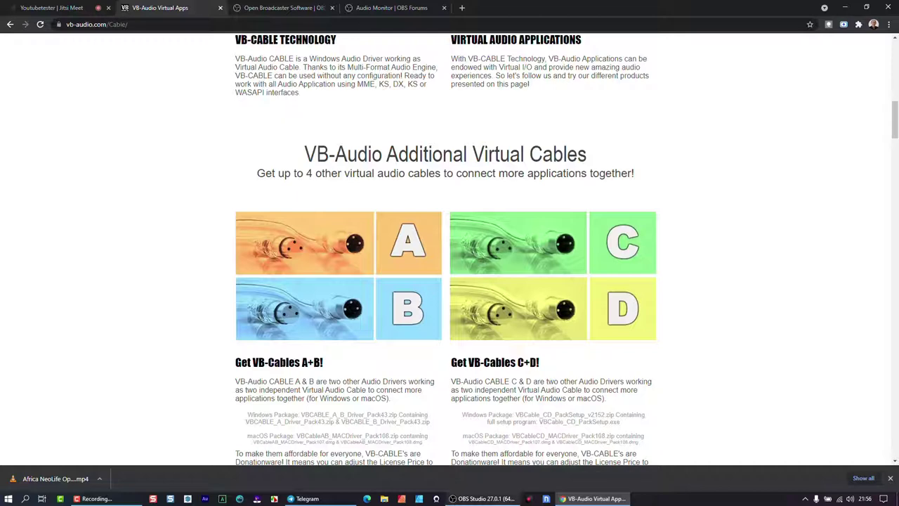
- Switch to OBS Studio, maximize its window, and turn Studio Mode off and back on
click(502, 501)
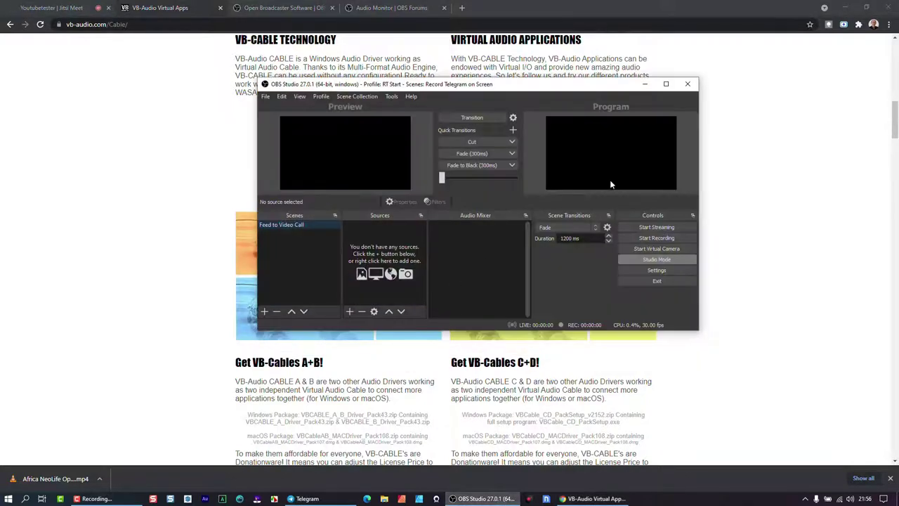
click(666, 84)
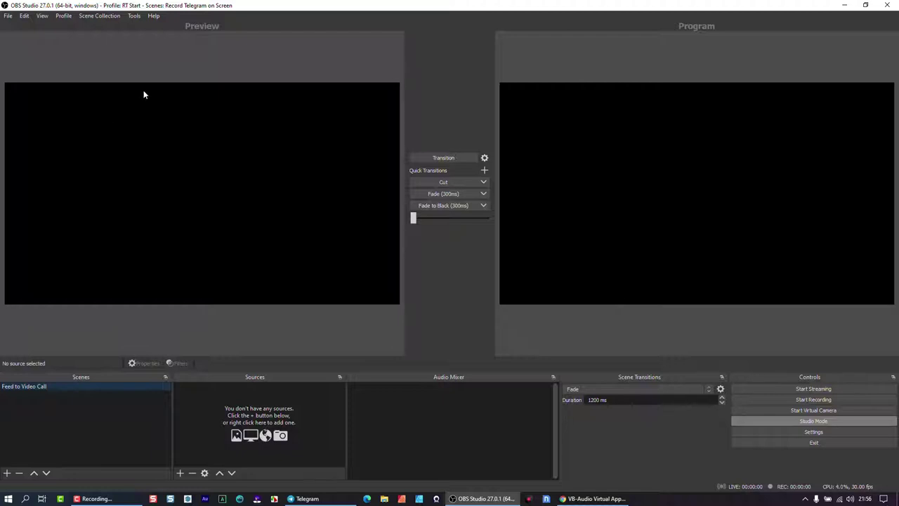
click(825, 420)
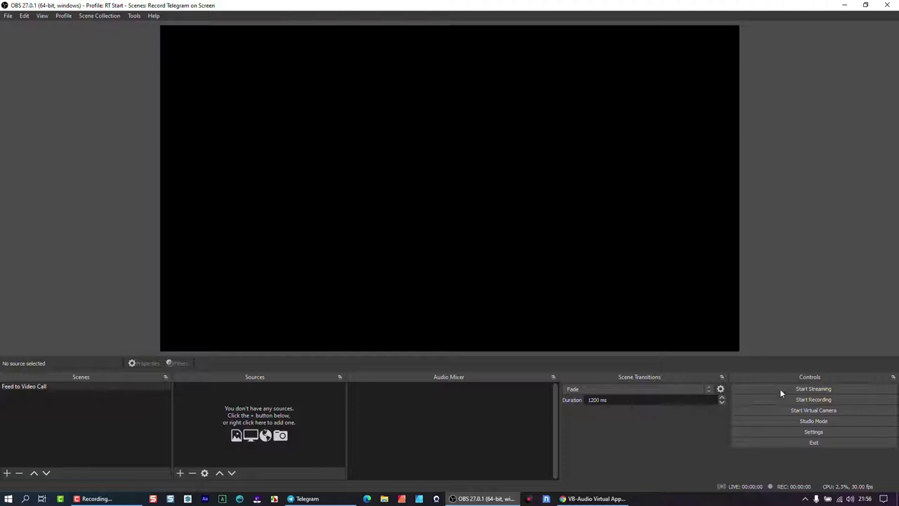
click(822, 423)
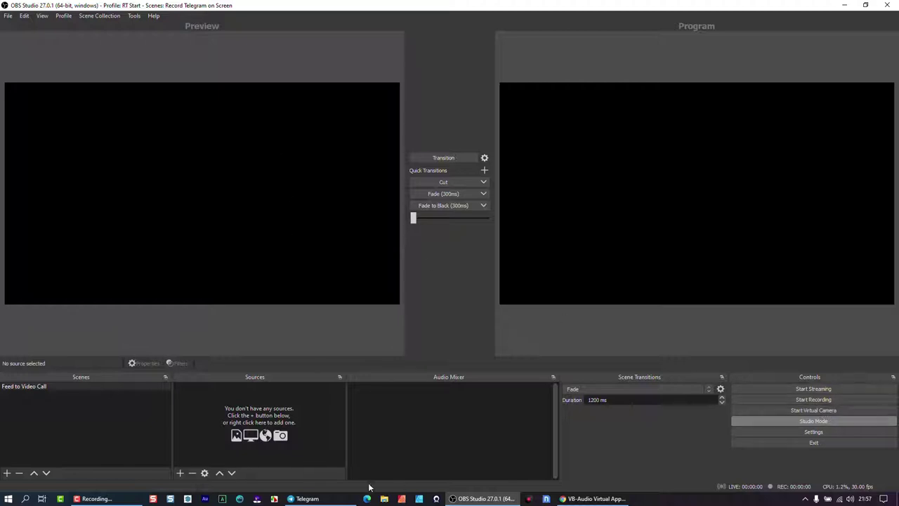
- Move the Jitsi Meet page from the browser into its own window and dismiss the camera list
click(571, 499)
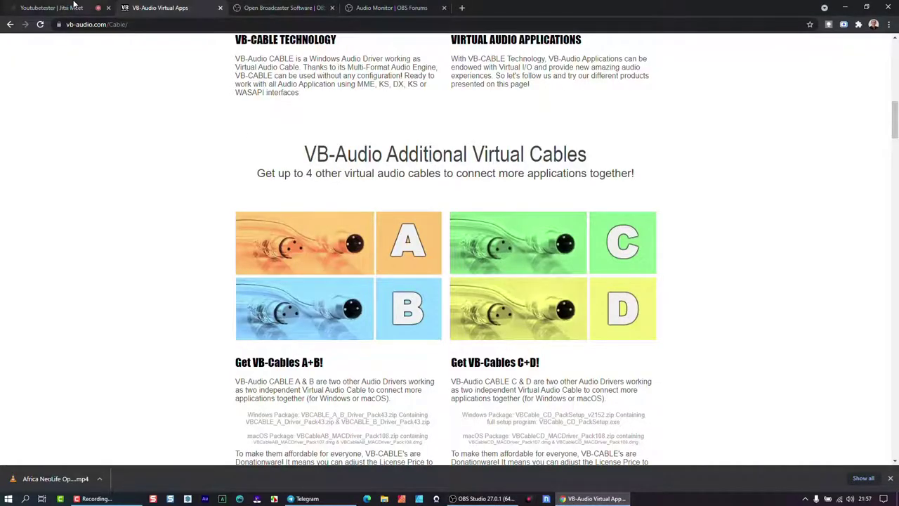
click(74, 6)
drag(74, 5, 398, 0)
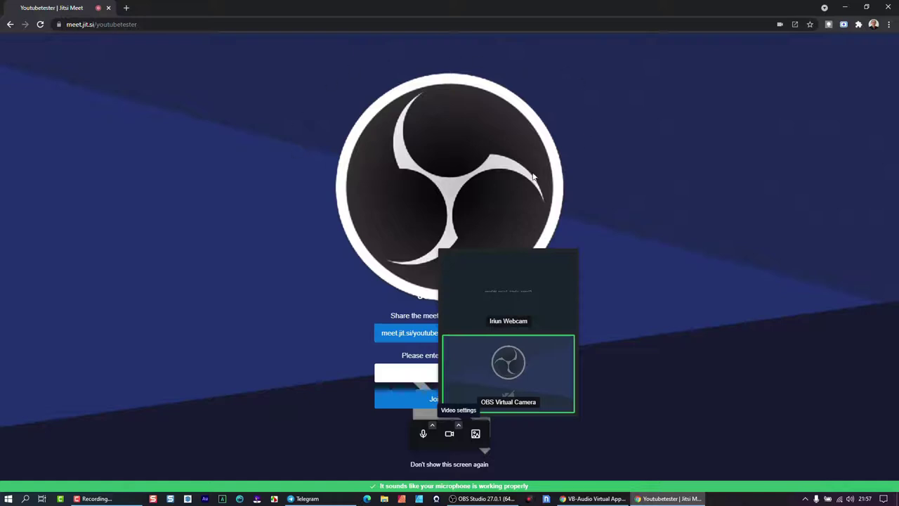
click(648, 131)
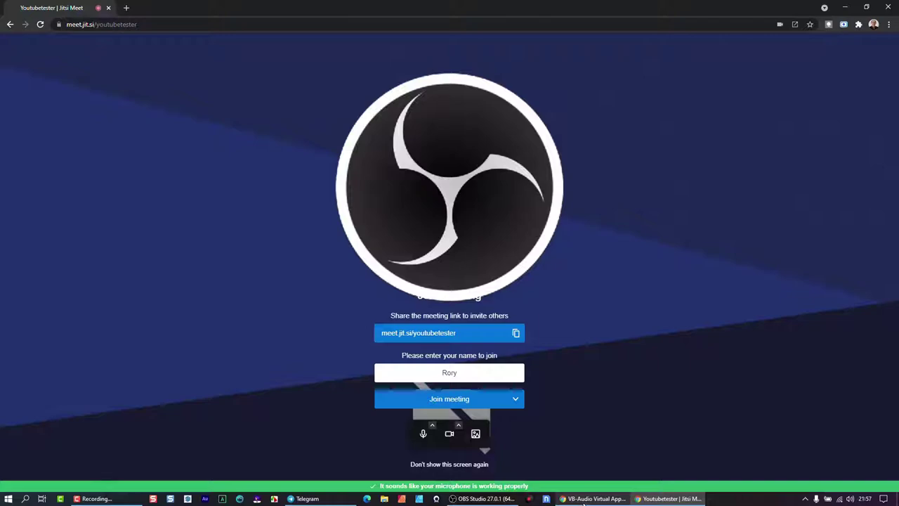
- Start the virtual camera in OBS Studio without any sources and check its feed on the Jitsi Meet page
click(485, 499)
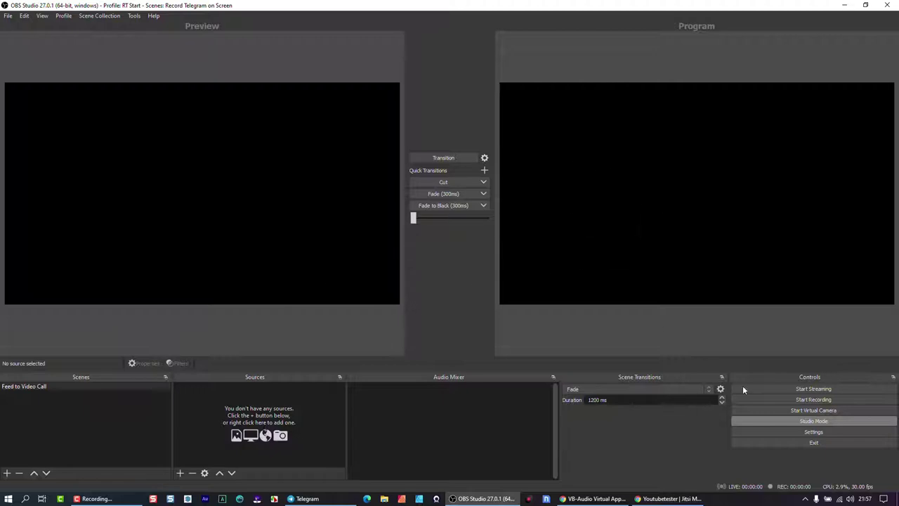
click(815, 411)
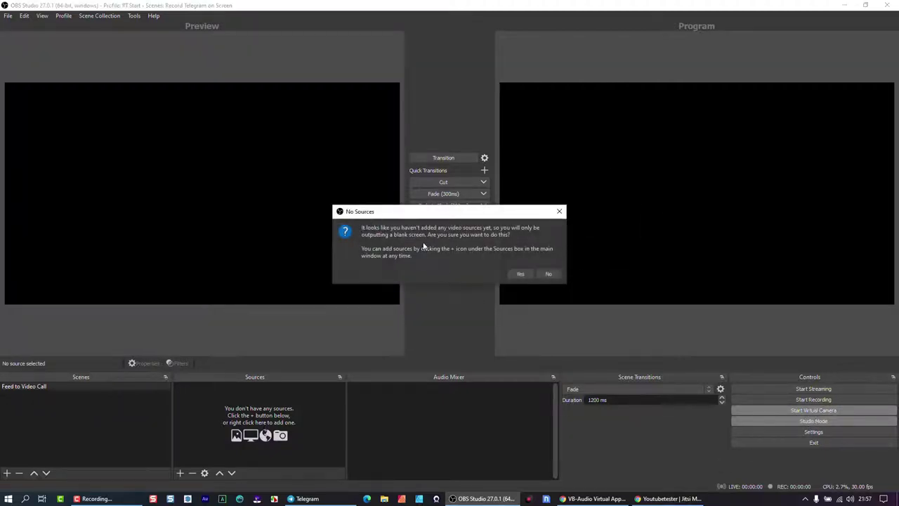
click(520, 274)
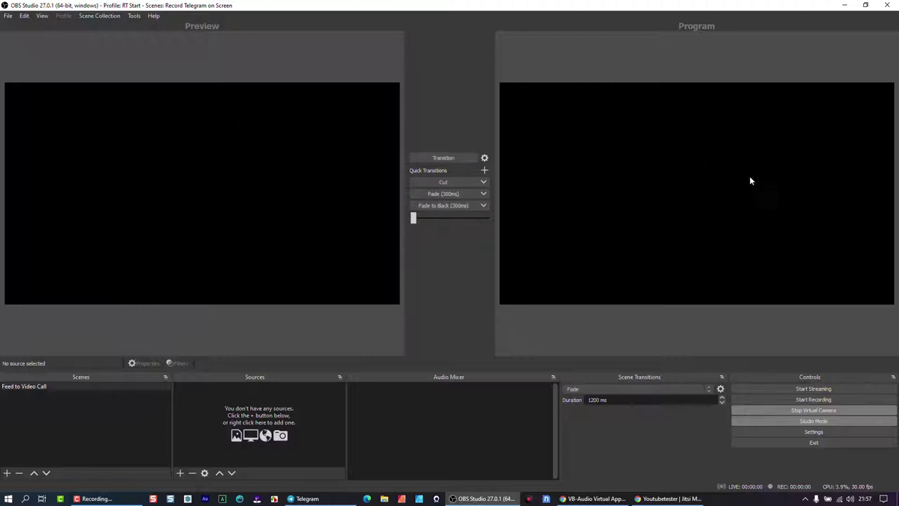
click(662, 500)
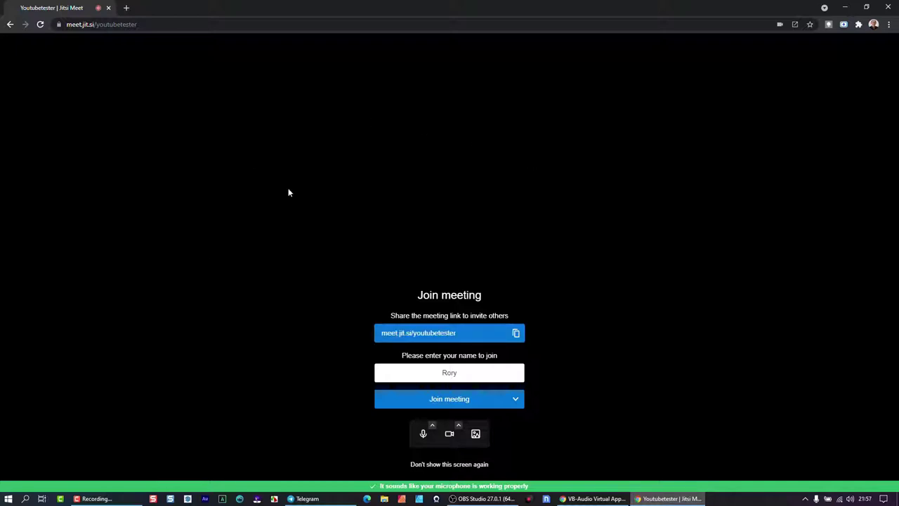
click(668, 499)
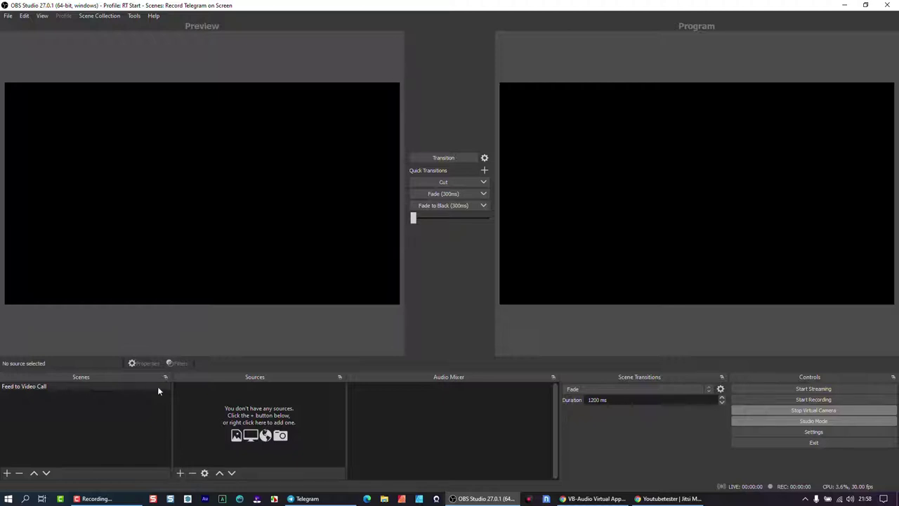
- Add a new image source using Carrie.jpg from the Pictures folder and move it toward the upper middle of the preview
click(180, 474)
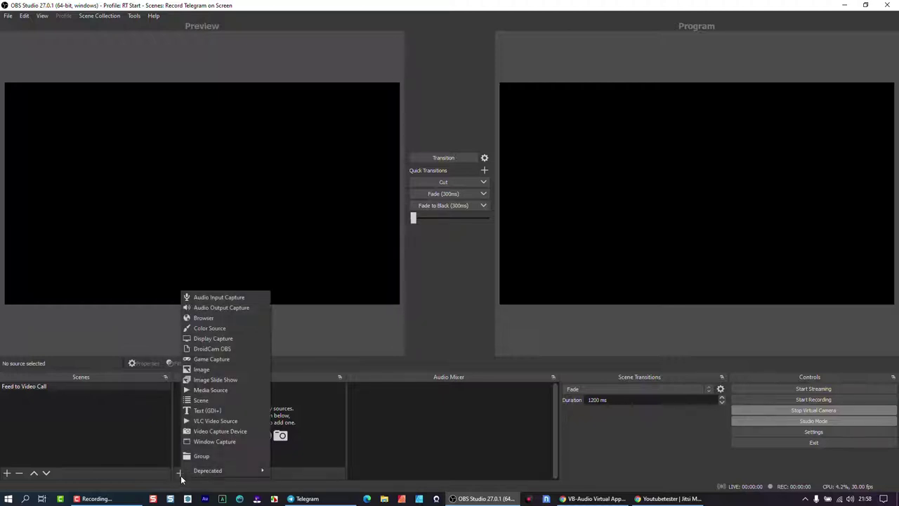
click(220, 371)
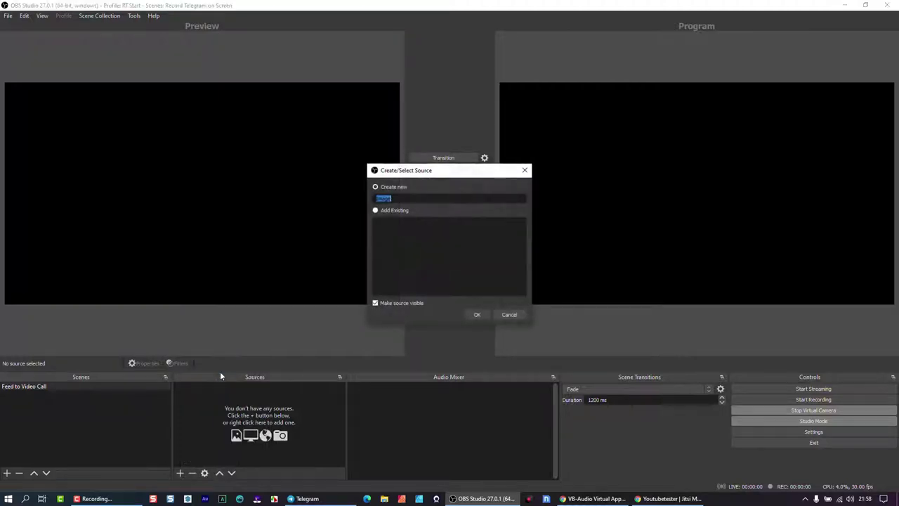
click(477, 316)
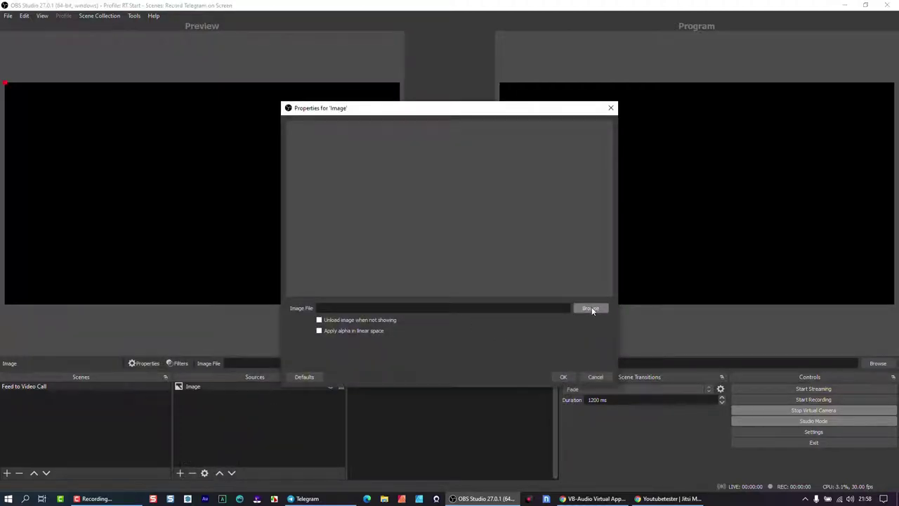
click(582, 308)
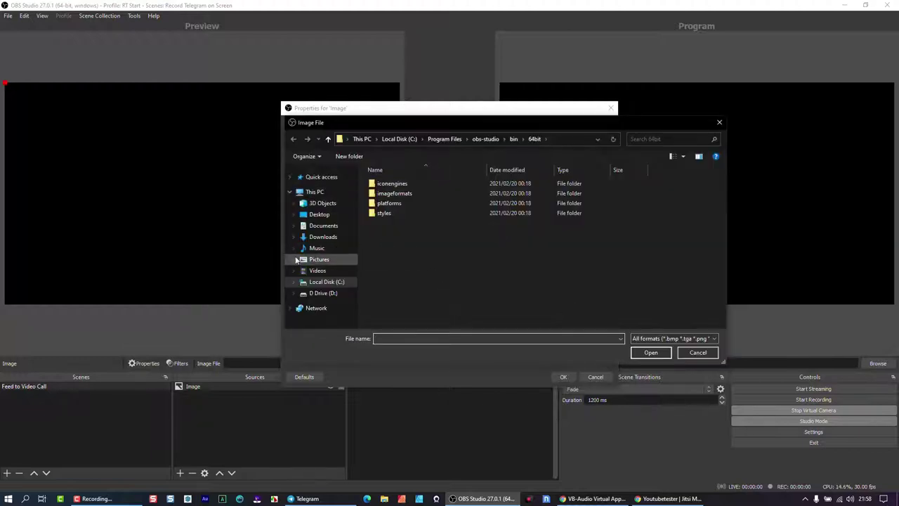
click(320, 260)
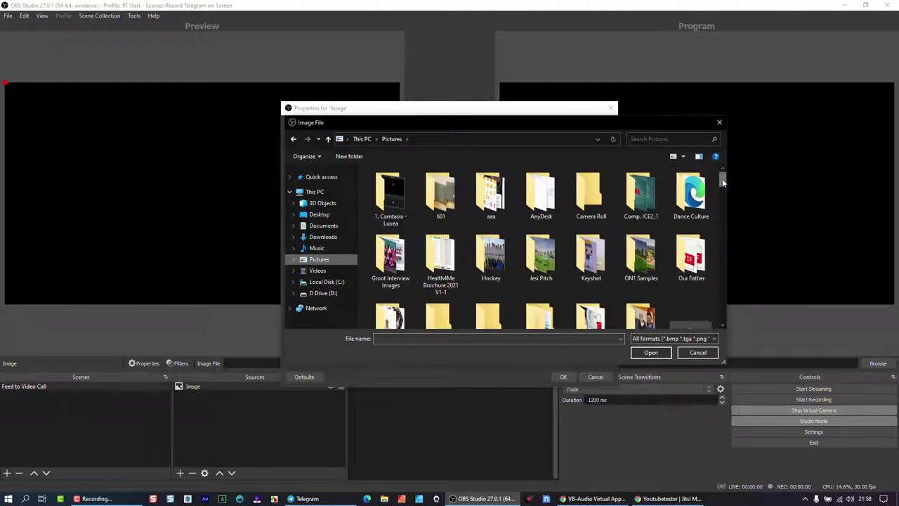
drag(723, 182, 730, 234)
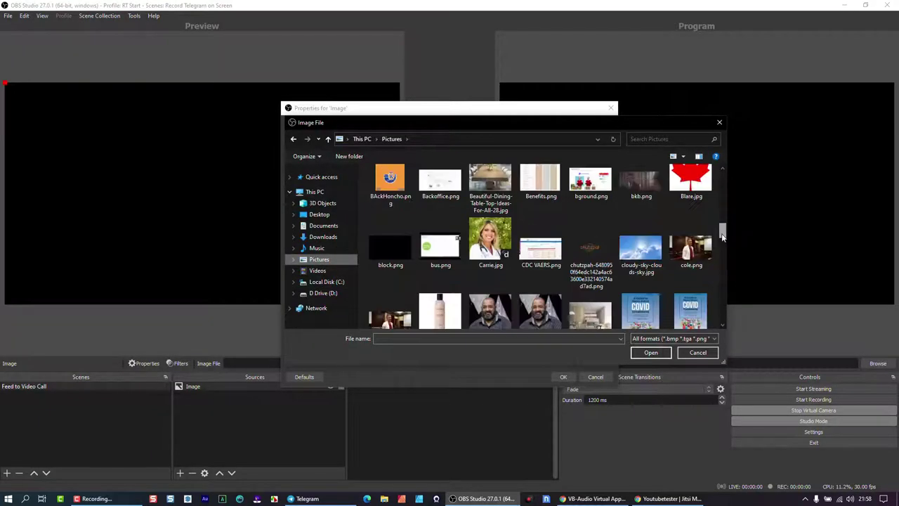
click(490, 243)
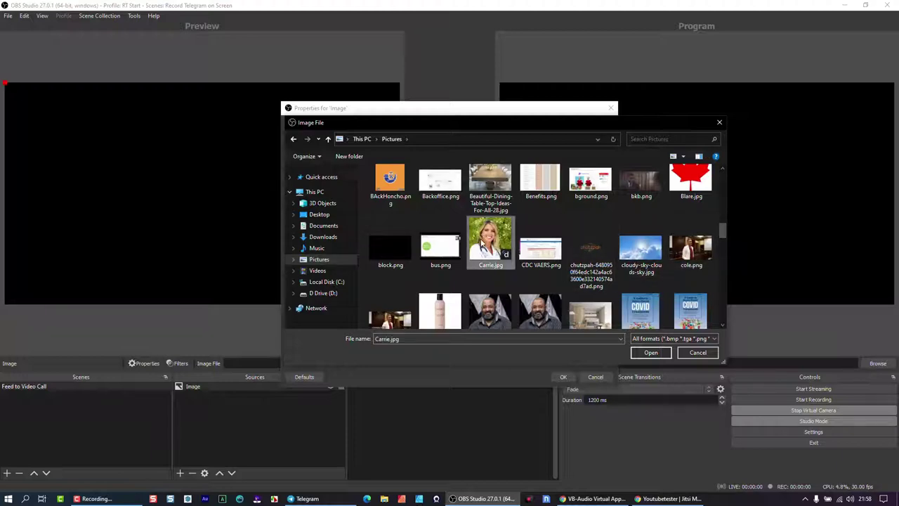
click(651, 352)
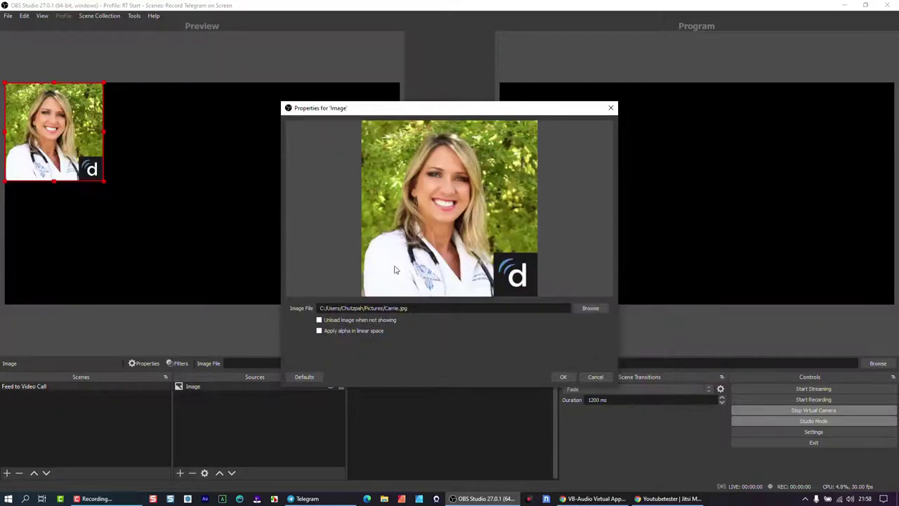
click(567, 377)
drag(59, 126, 201, 170)
- Transition the image from Preview to Program and check the virtual camera feed on the Jitsi Meet page
click(660, 499)
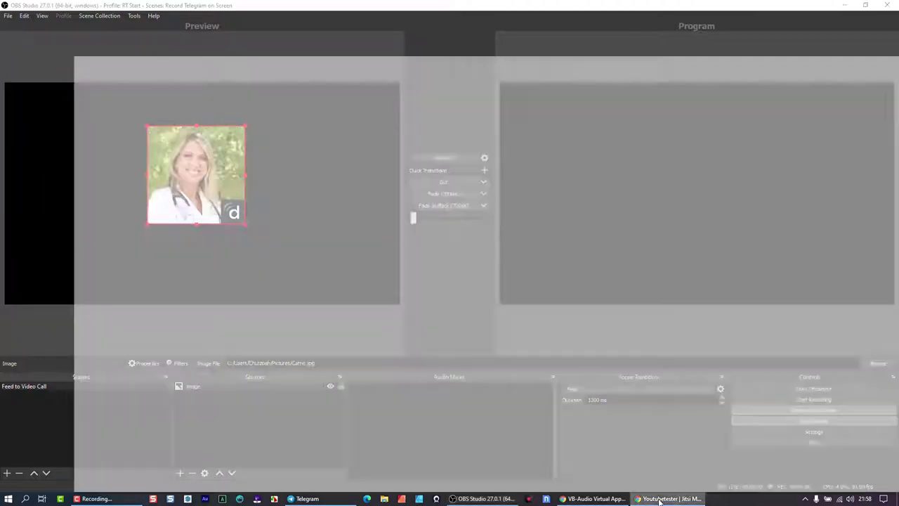
click(664, 500)
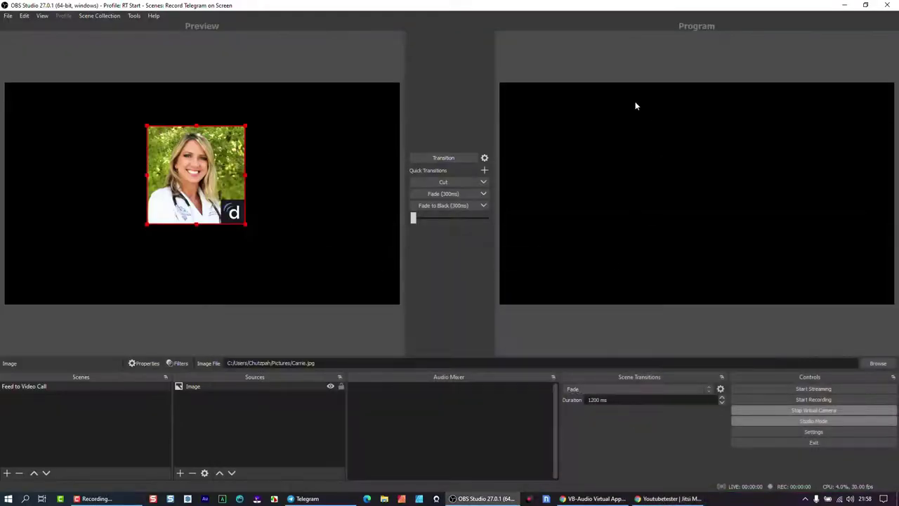
click(447, 158)
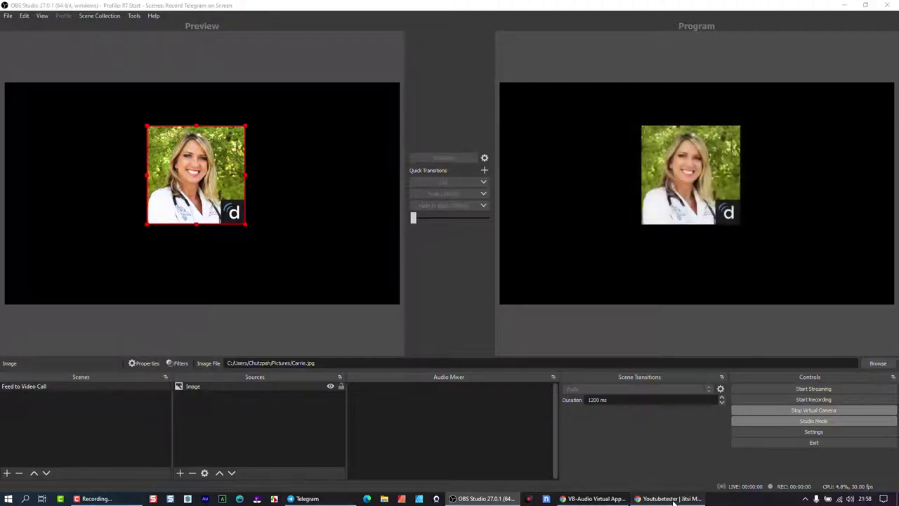
click(671, 499)
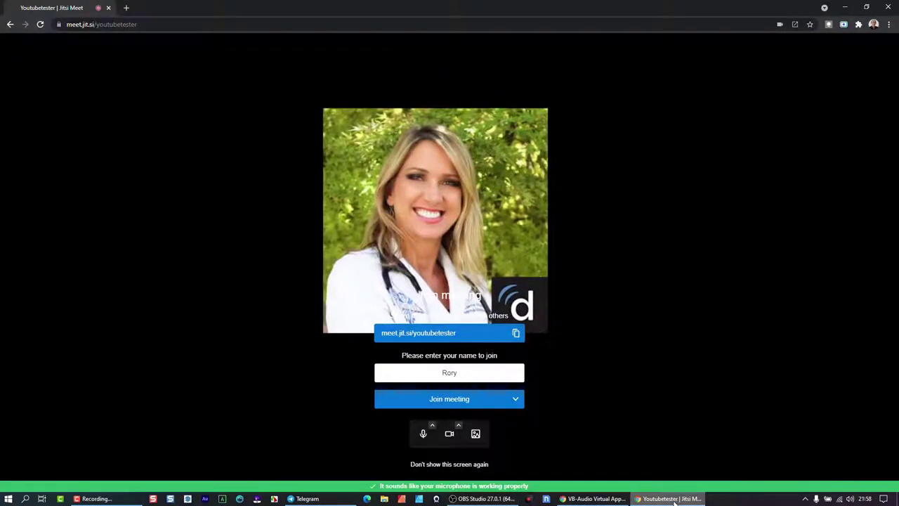
click(671, 499)
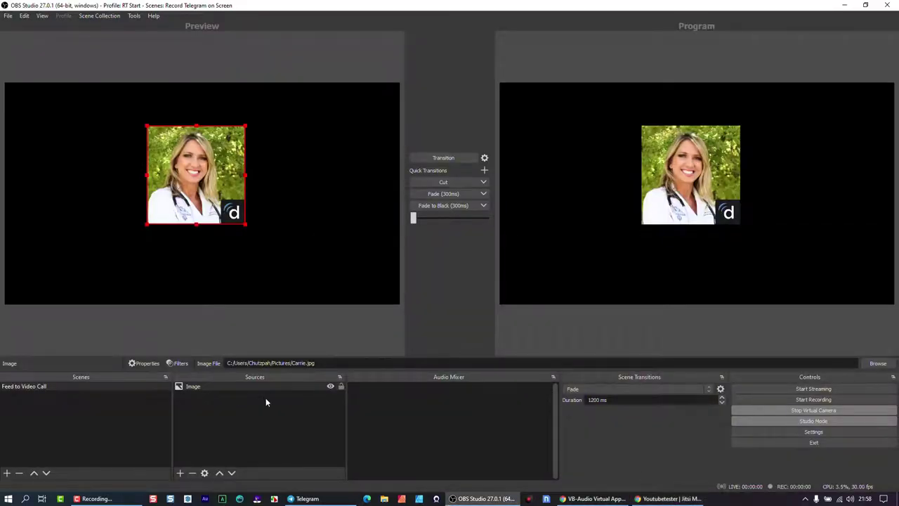
- Hide the image source, transition the change to Program, and check the feed on the Jitsi Meet page
click(331, 387)
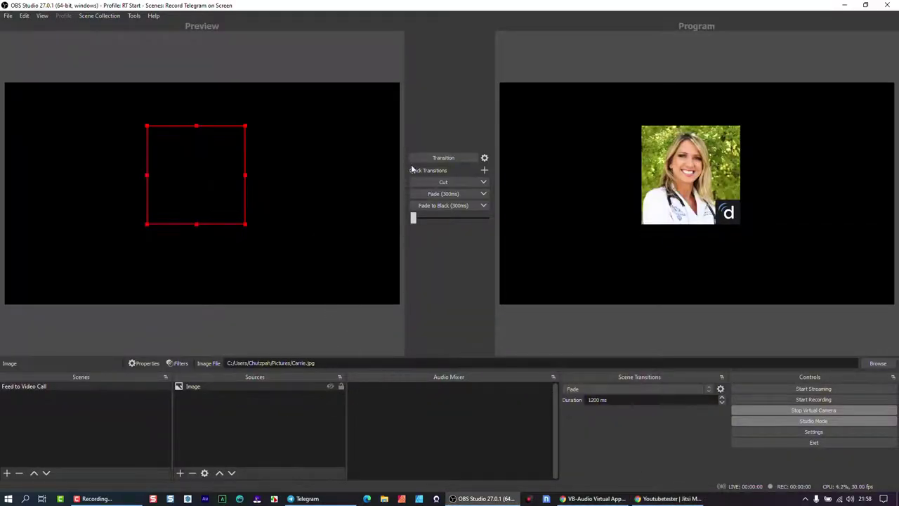
click(664, 499)
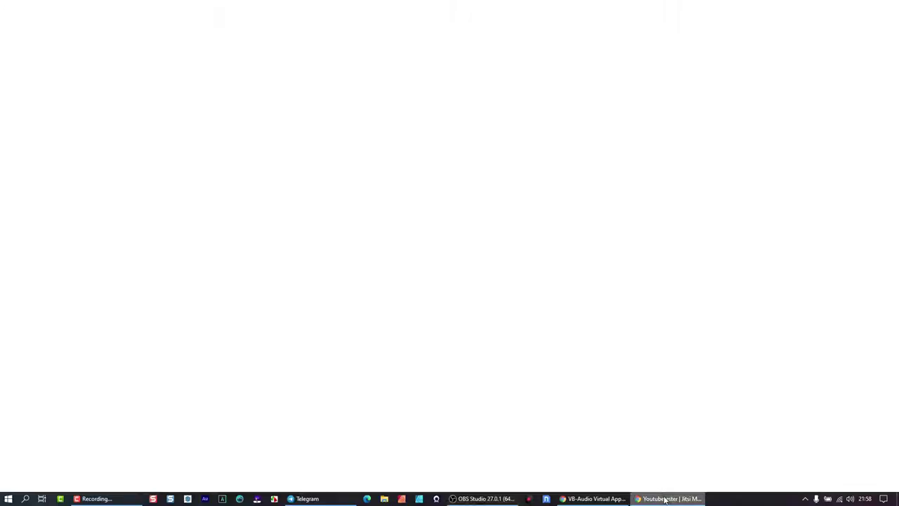
click(663, 499)
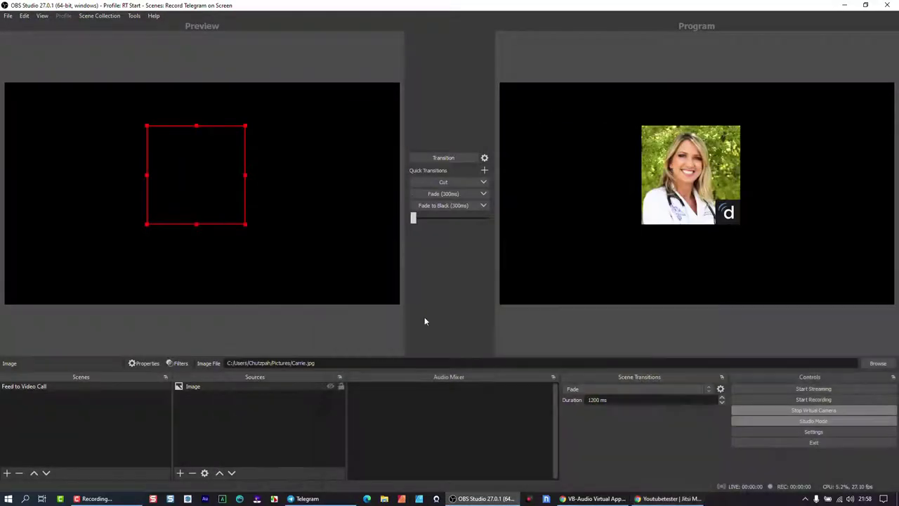
click(445, 159)
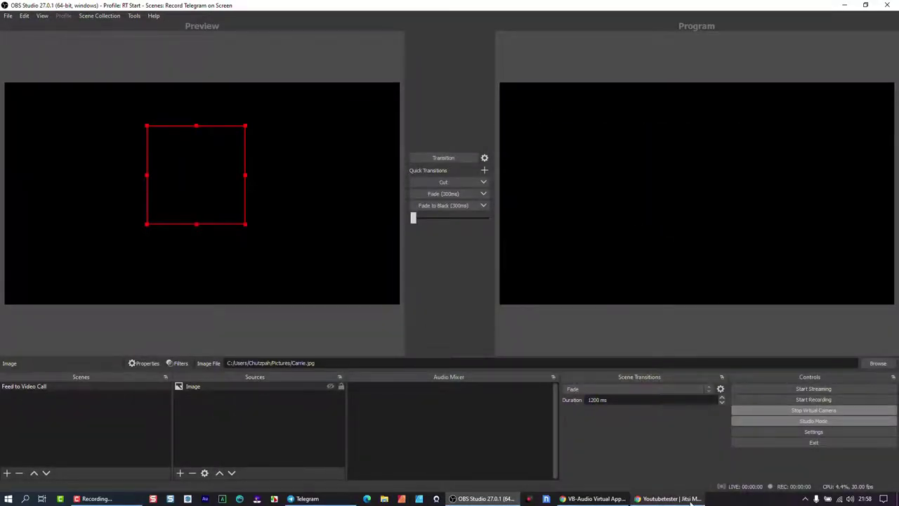
click(692, 500)
click(692, 500)
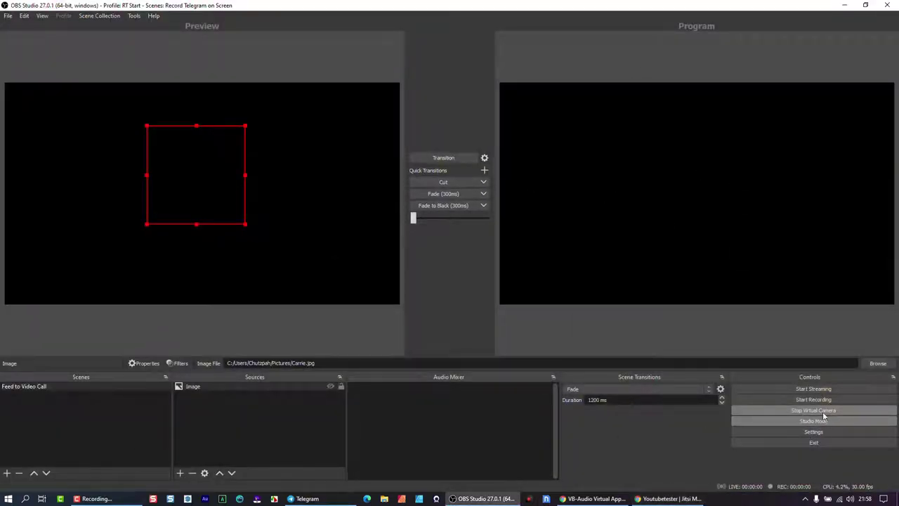
- Switch to the Jitsi Meet page and review its list of available cameras
click(662, 500)
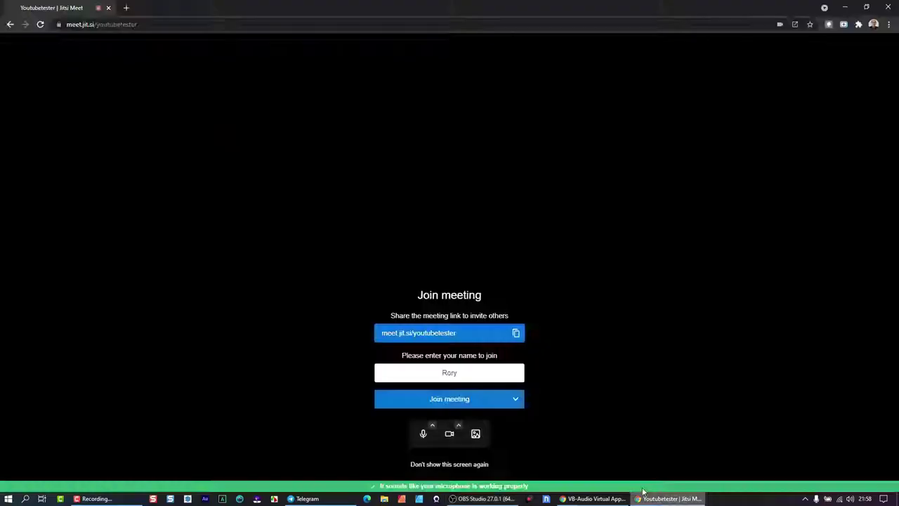
click(458, 425)
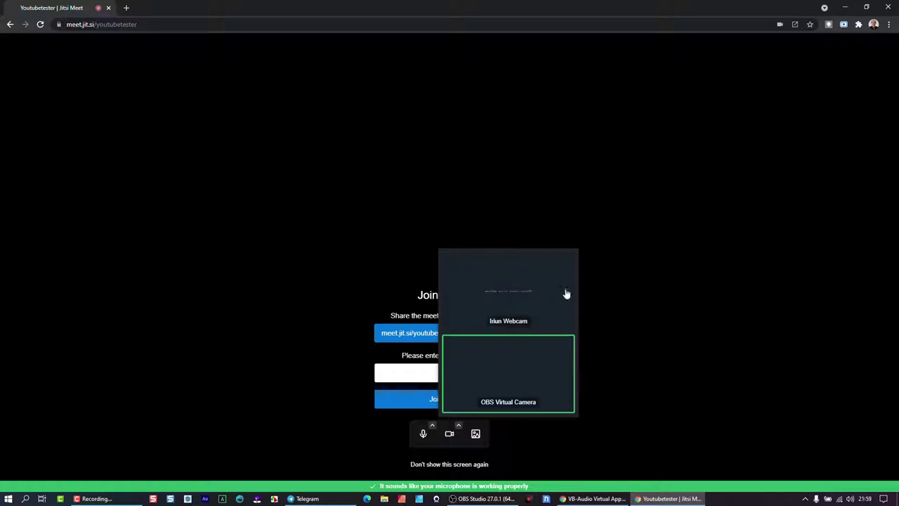
click(700, 380)
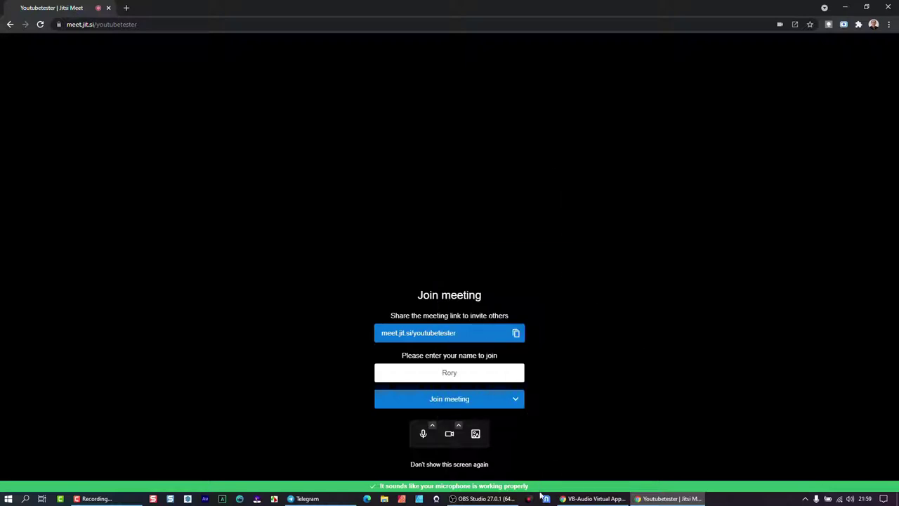
- Switch back to OBS Studio and remove the image source from the Feed to Video Call scene
click(486, 499)
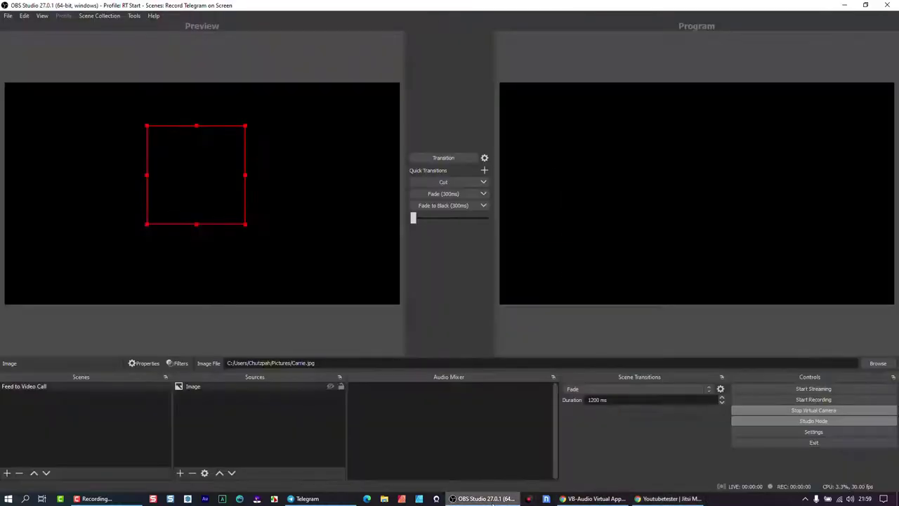
click(253, 343)
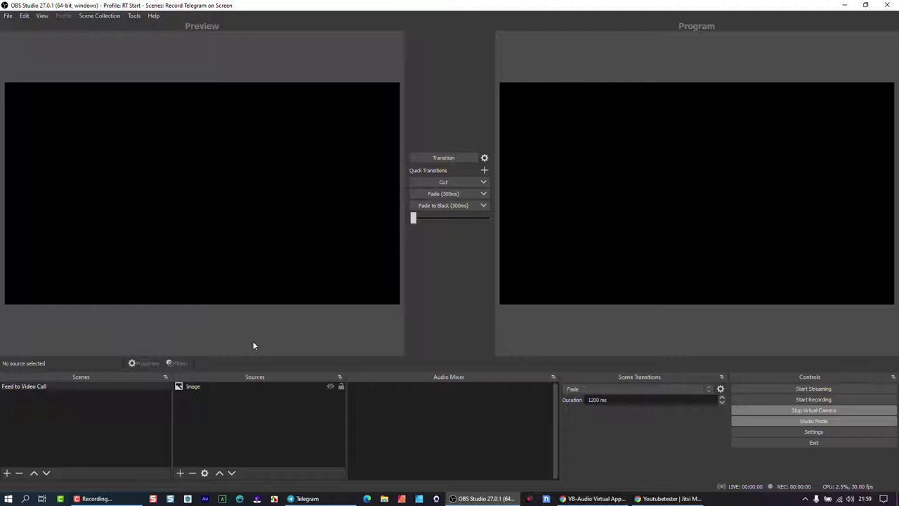
click(198, 386)
click(192, 473)
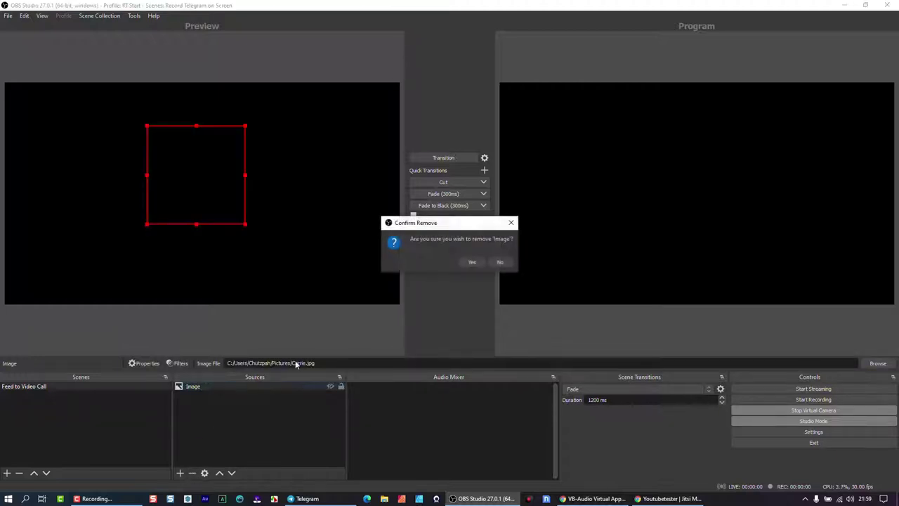
click(470, 262)
- Add a new media source named Video to the Feed to Video Call scene
click(181, 473)
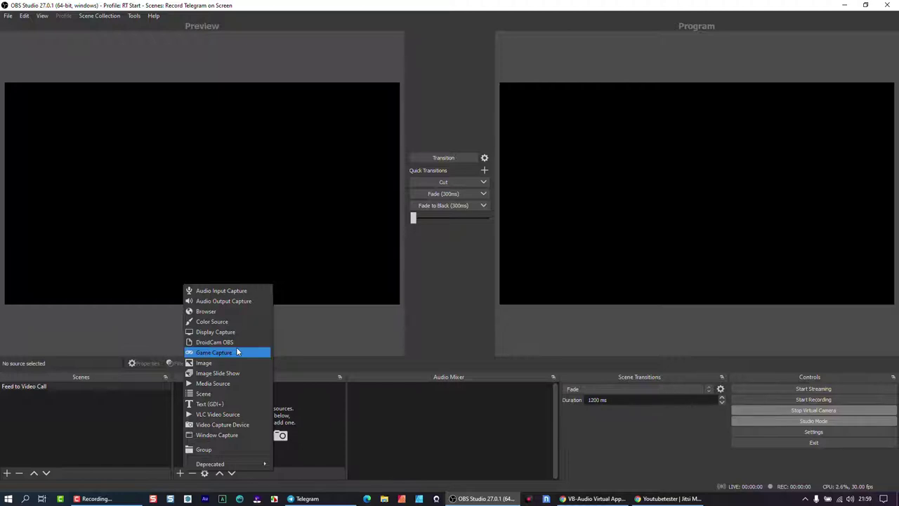
click(240, 383)
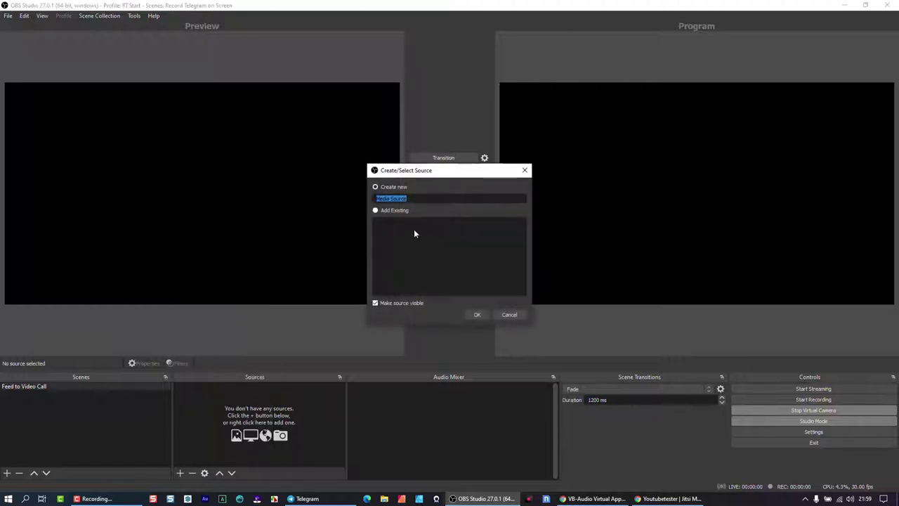
text(Video)
key(Return)
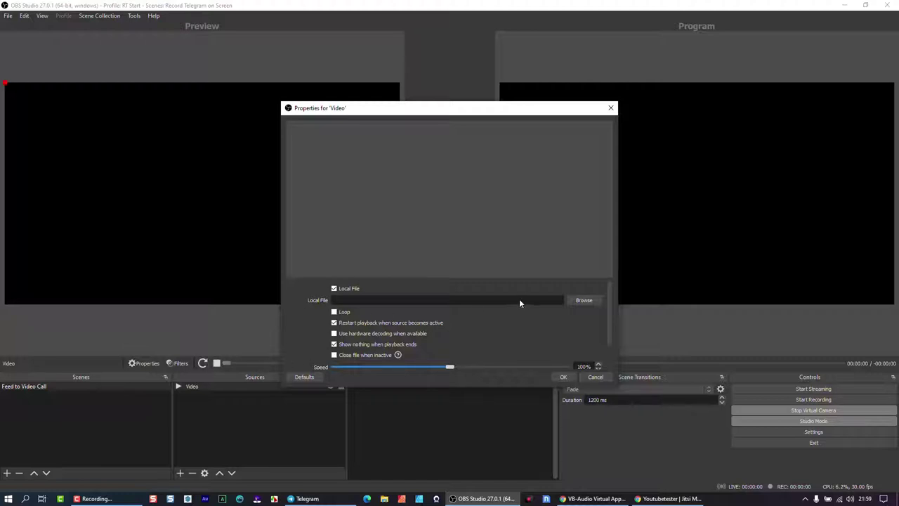
- Load F3E Inv.mp4 from the F3E Inv folder in Videos as the media source's local file
click(586, 300)
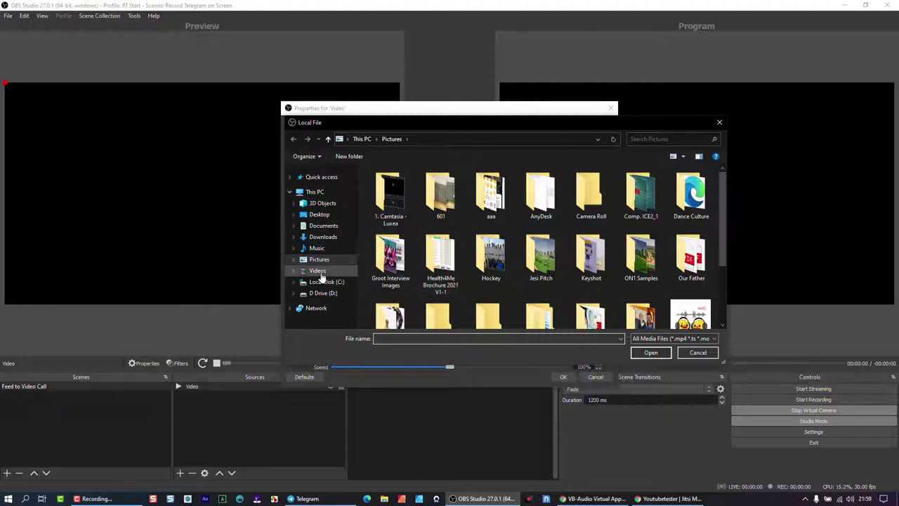
click(318, 270)
scroll(697, 262, down, 1)
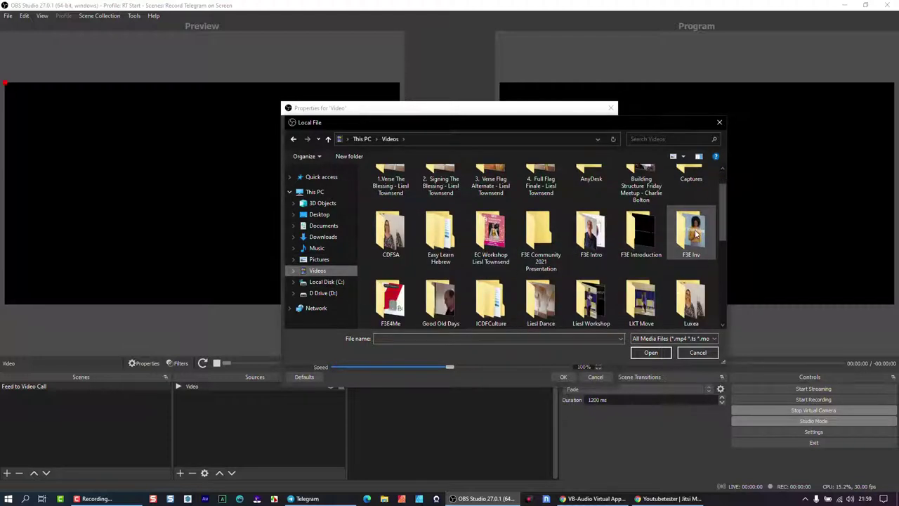
double_click(697, 235)
double_click(394, 185)
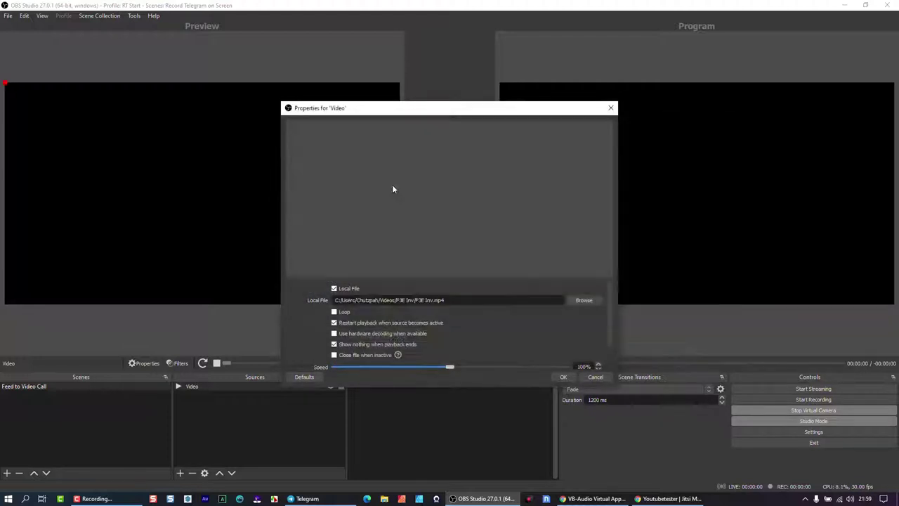
click(564, 377)
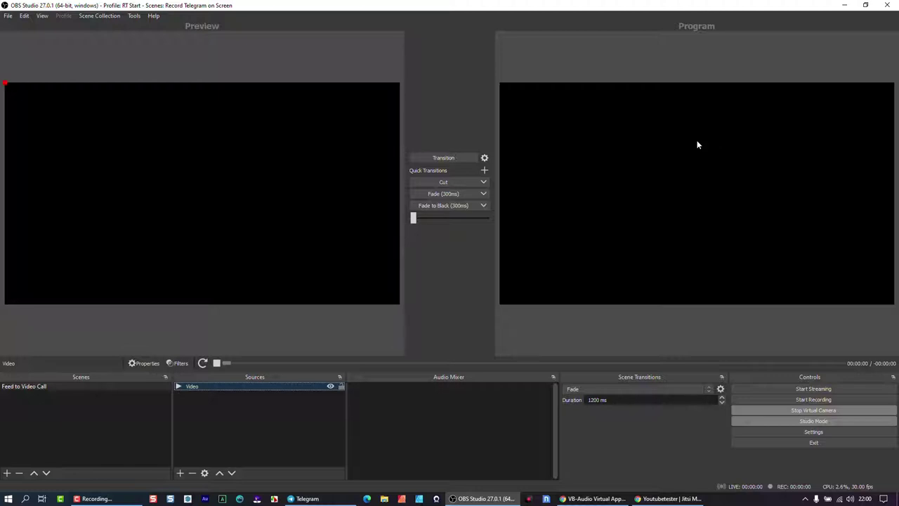
- Check the feed on the Jitsi Meet page, then transition the video source to Program
click(669, 499)
click(671, 499)
click(448, 158)
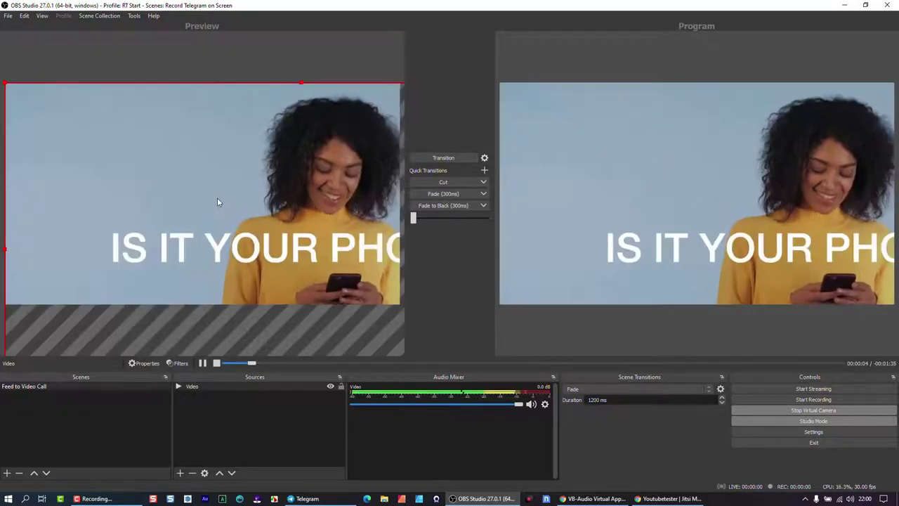
- Stretch the video source to the screen and transition the resized video to Program
right_click(217, 202)
mouse_move(309, 208)
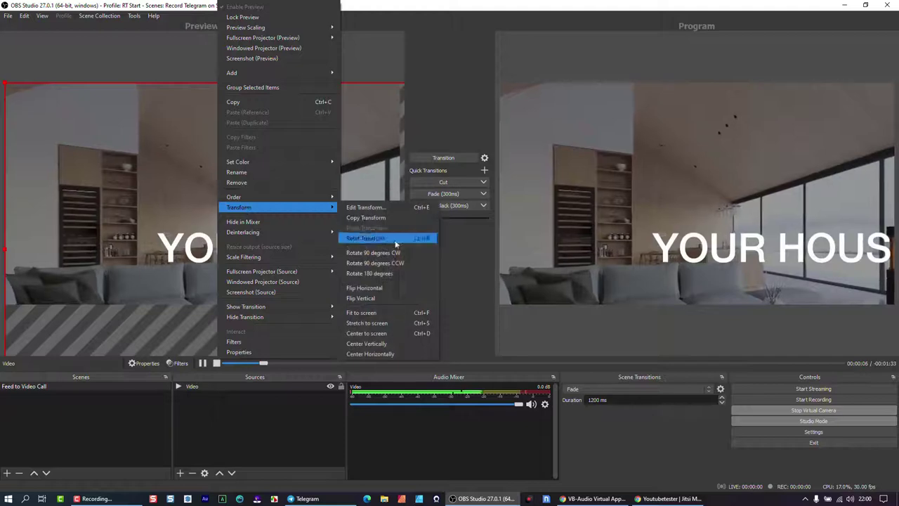
click(389, 322)
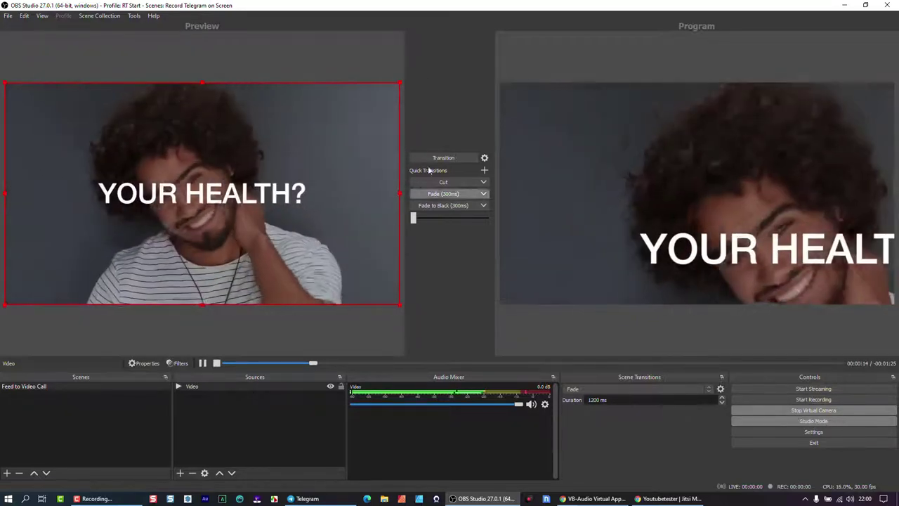
click(446, 158)
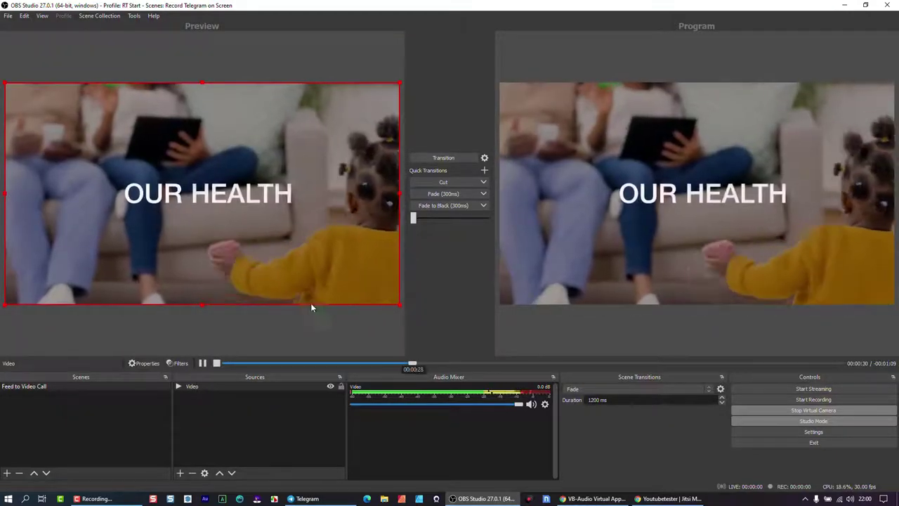
- Pause the video playback and look over the Video source's controls and options in the audio mixer
click(200, 364)
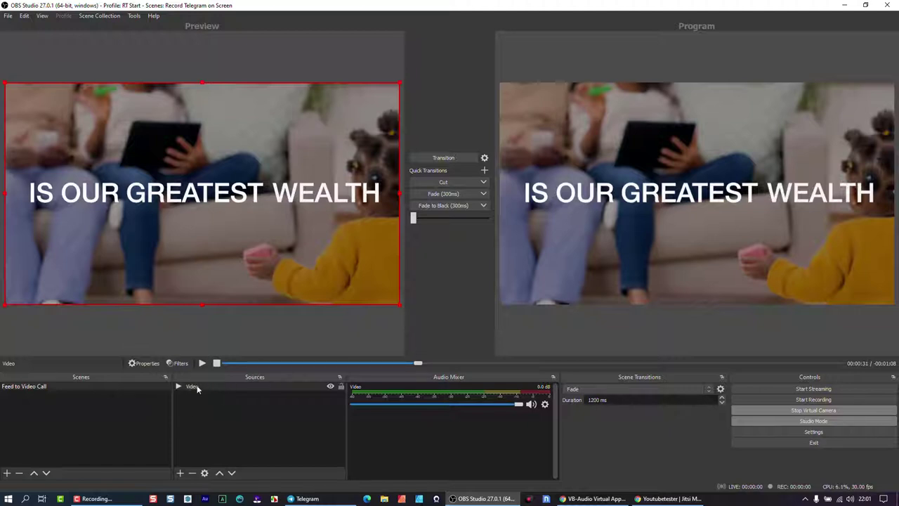
mouse_move(519, 407)
mouse_down()
mouse_move(449, 405)
mouse_move(526, 405)
mouse_up()
click(530, 405)
click(532, 405)
right_click(503, 395)
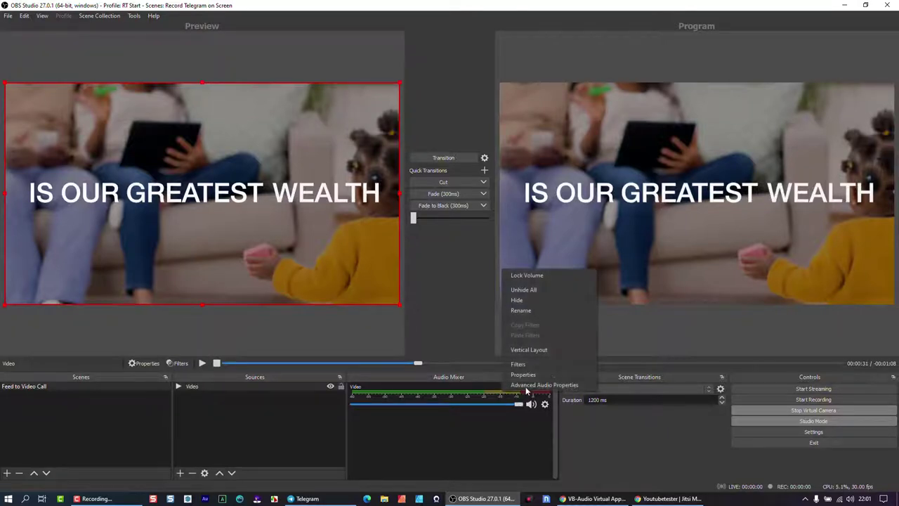
click(485, 425)
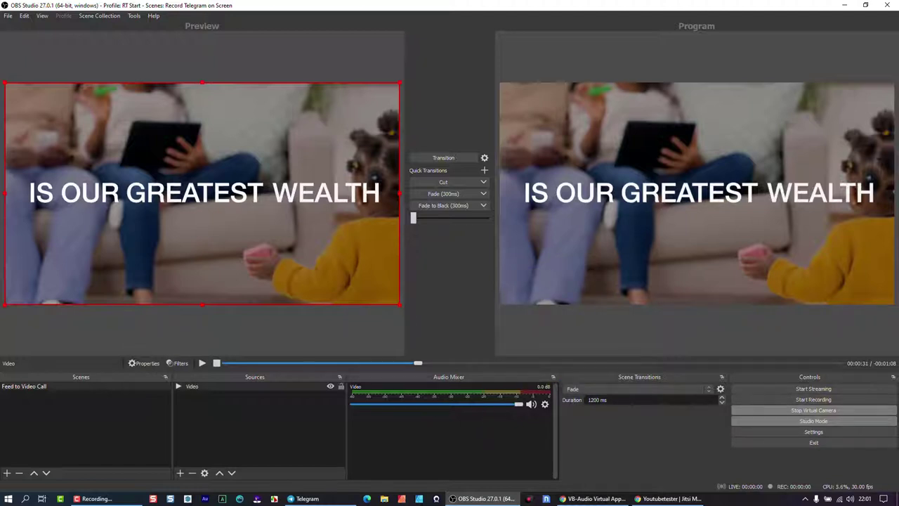
- Set the audio Monitoring Device to CABLE-A Input (VB-Audio Cable A) in the settings and apply the change
click(815, 433)
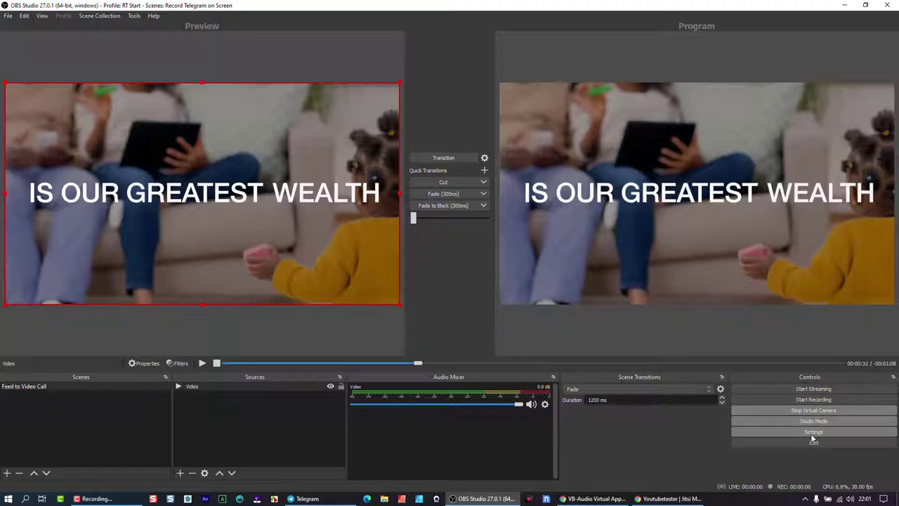
click(813, 436)
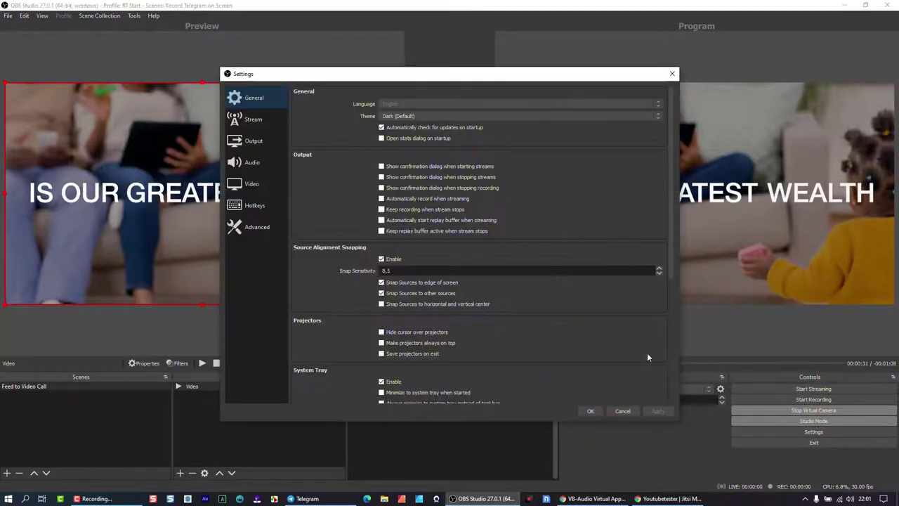
click(261, 163)
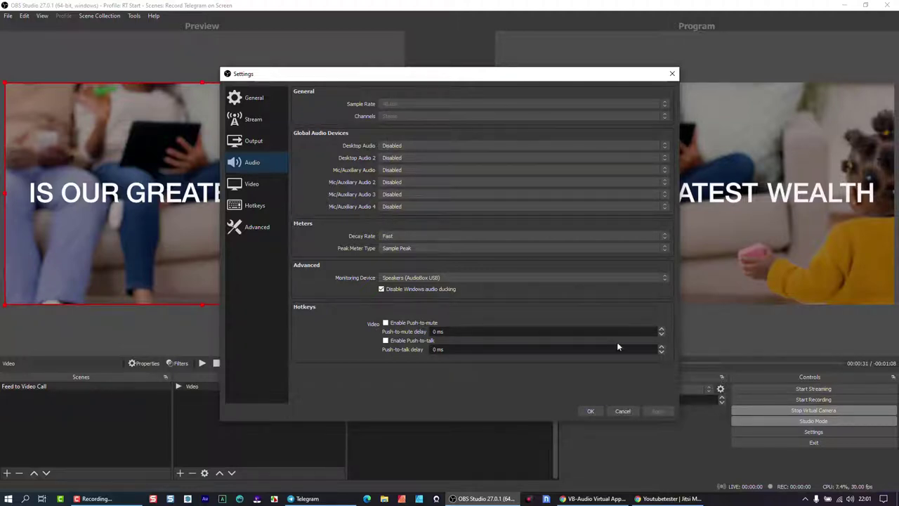
click(407, 146)
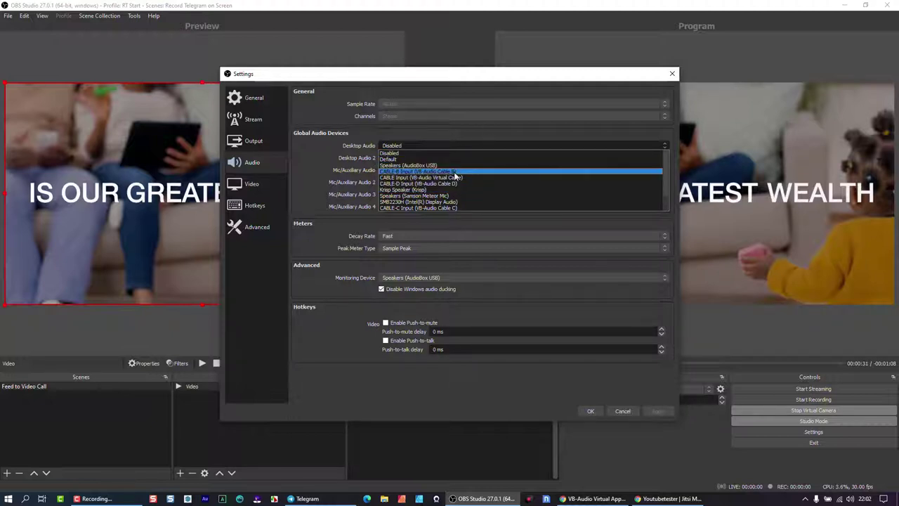
click(477, 130)
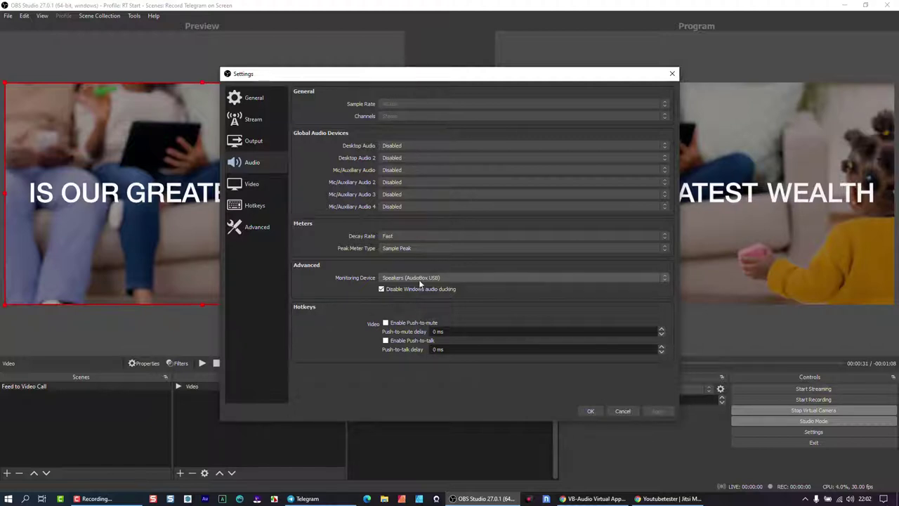
click(504, 279)
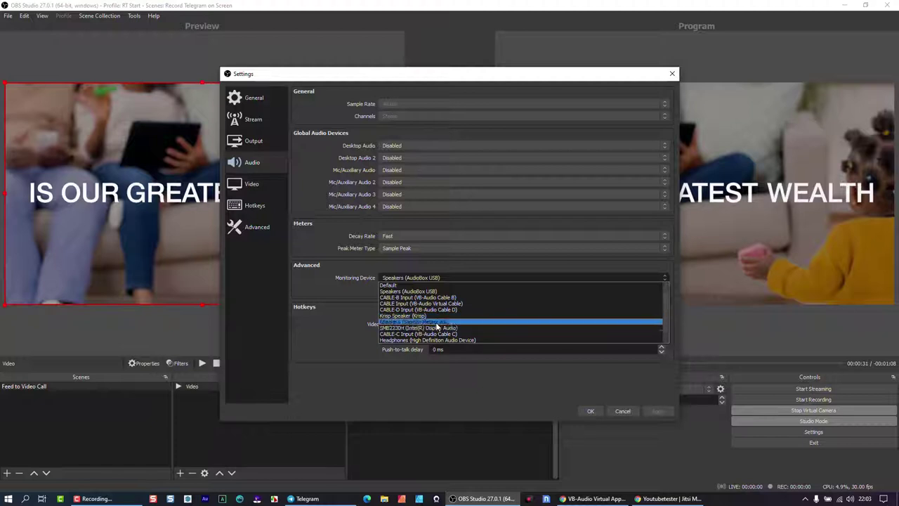
scroll(437, 325, down, 1)
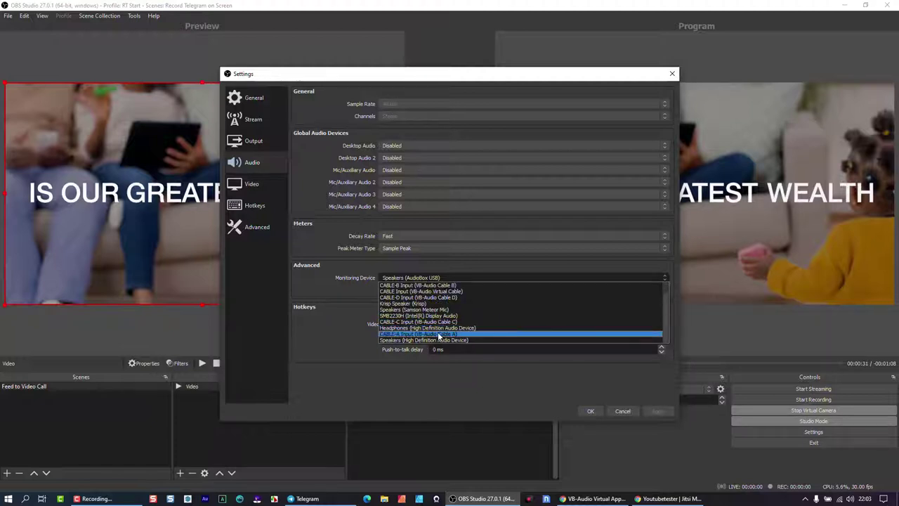
click(440, 335)
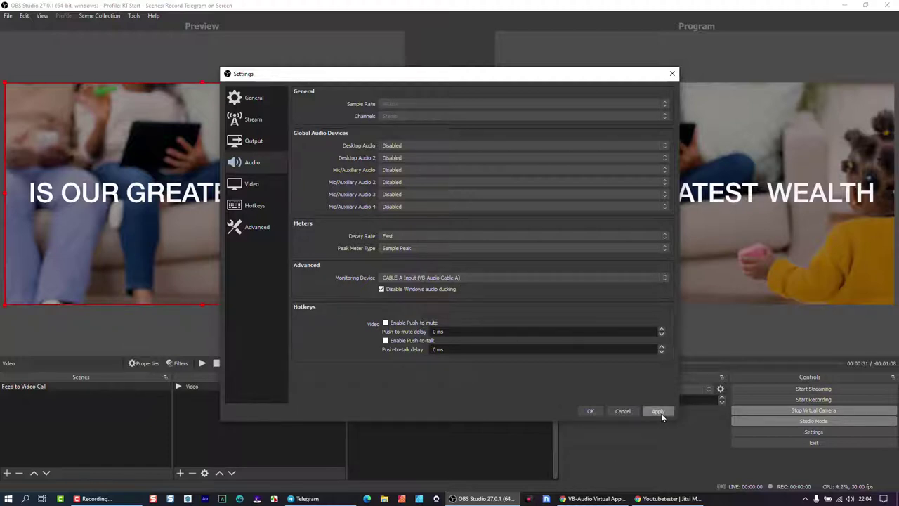
click(598, 413)
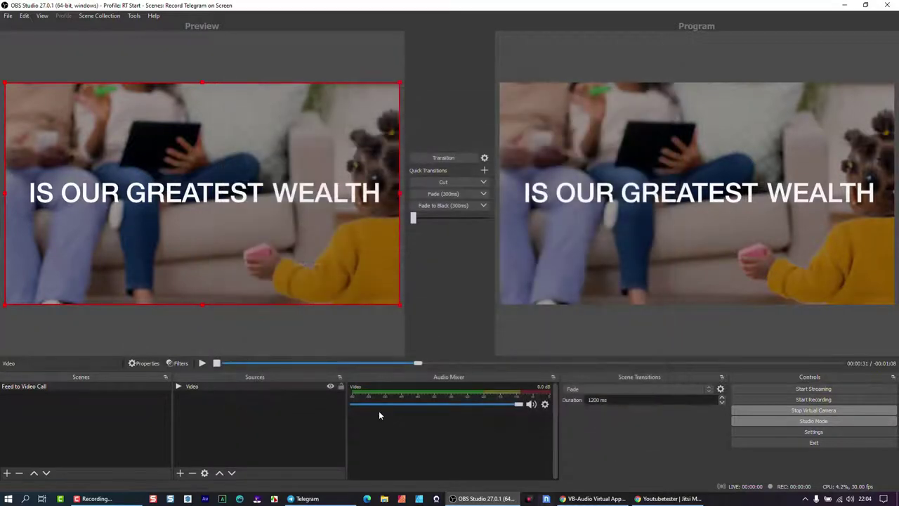
- Resume the video playback and view the available microphones on the Jitsi Meet page
click(201, 363)
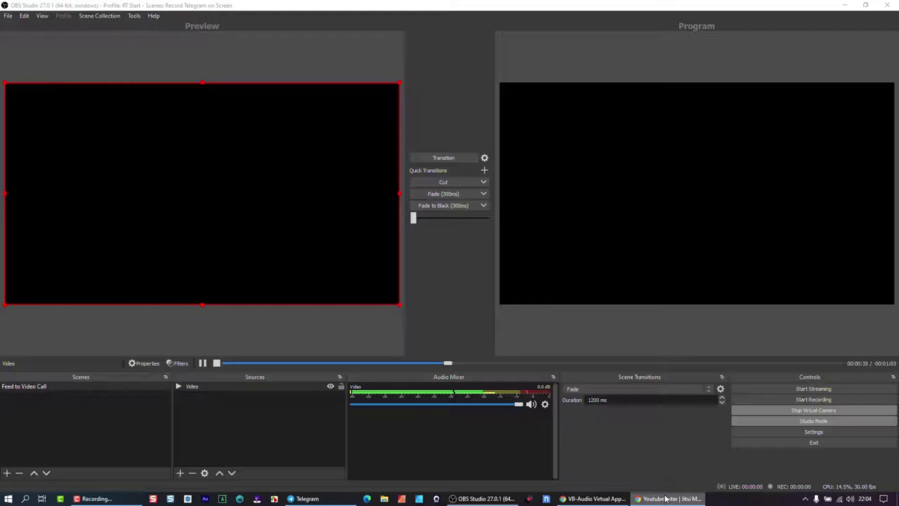
click(666, 498)
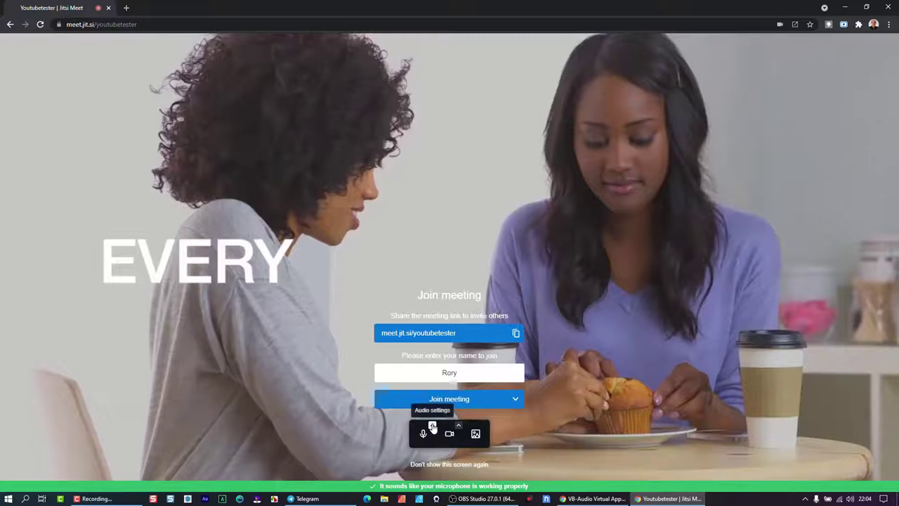
click(432, 426)
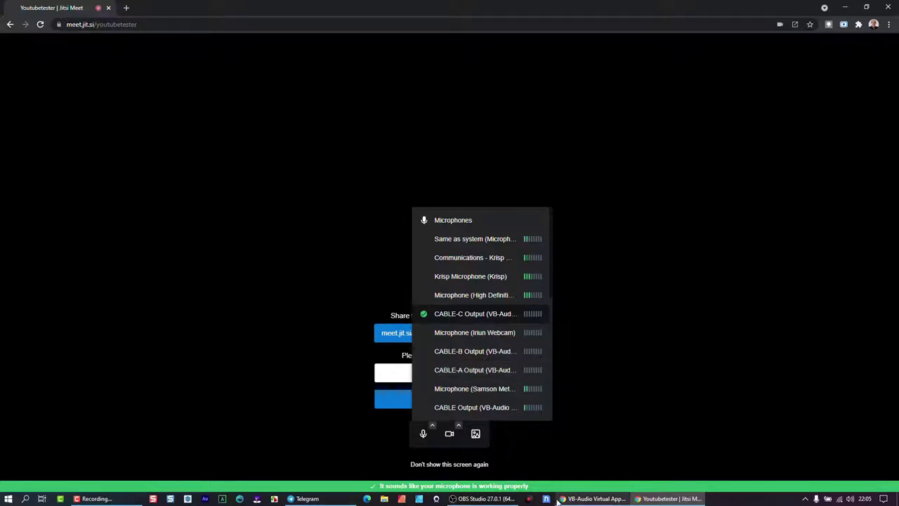
- Switch to OBS Studio, replay the video and set the Video source's audio monitoring to Monitor Only (mute output)
click(482, 499)
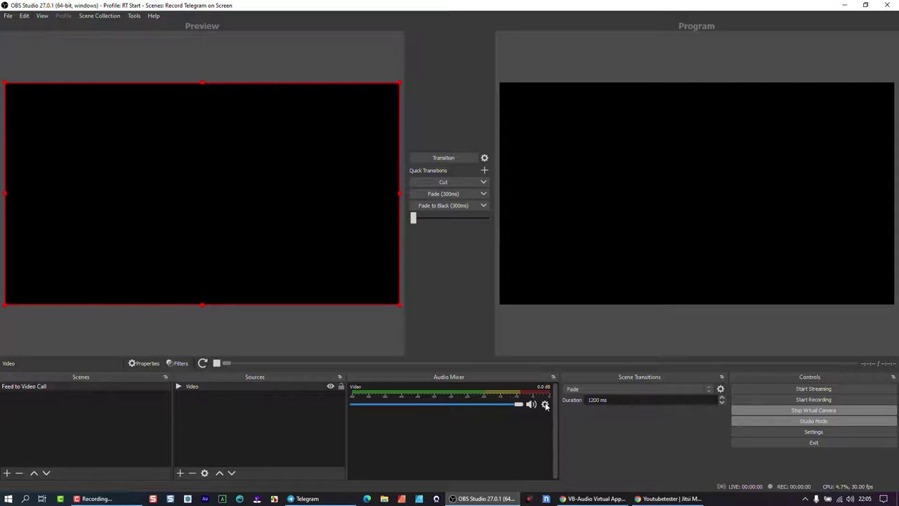
right_click(505, 397)
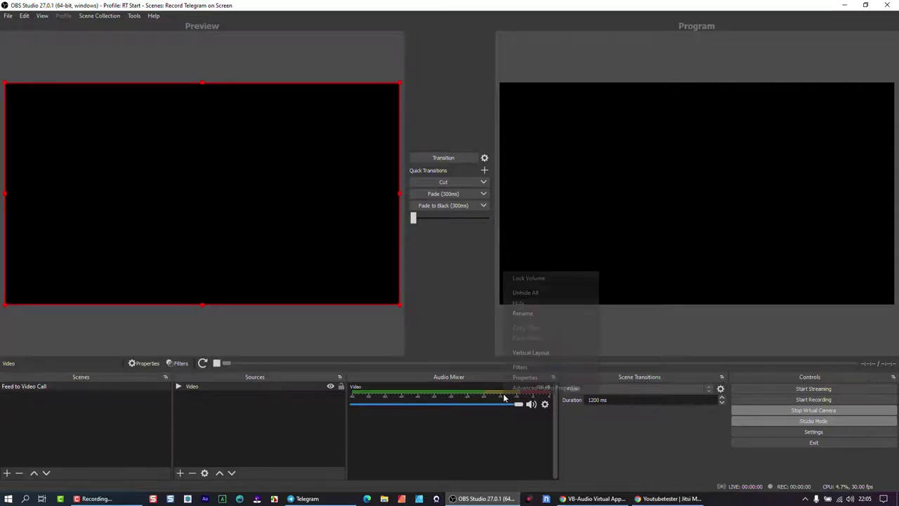
click(541, 389)
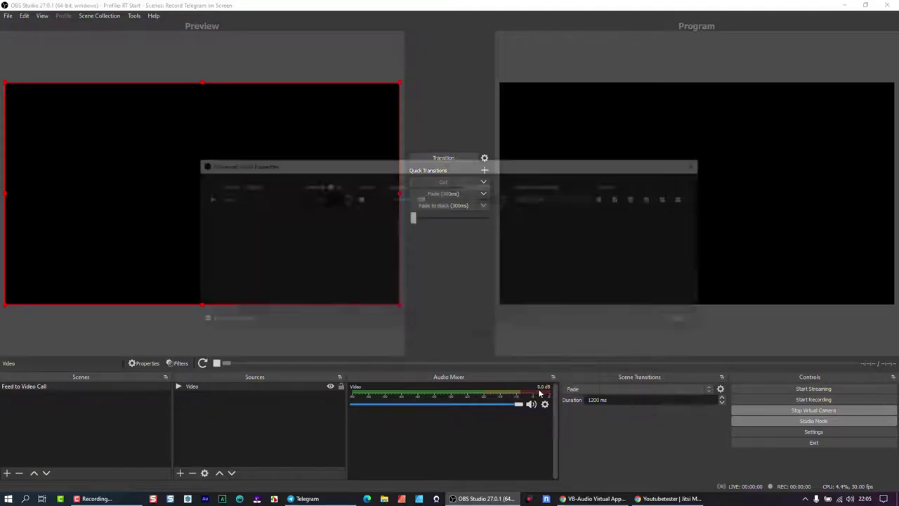
click(203, 363)
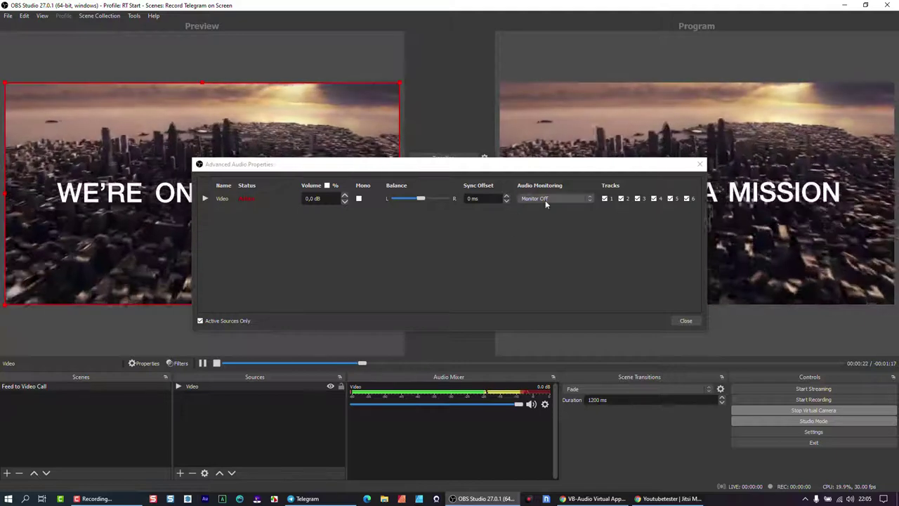
click(546, 198)
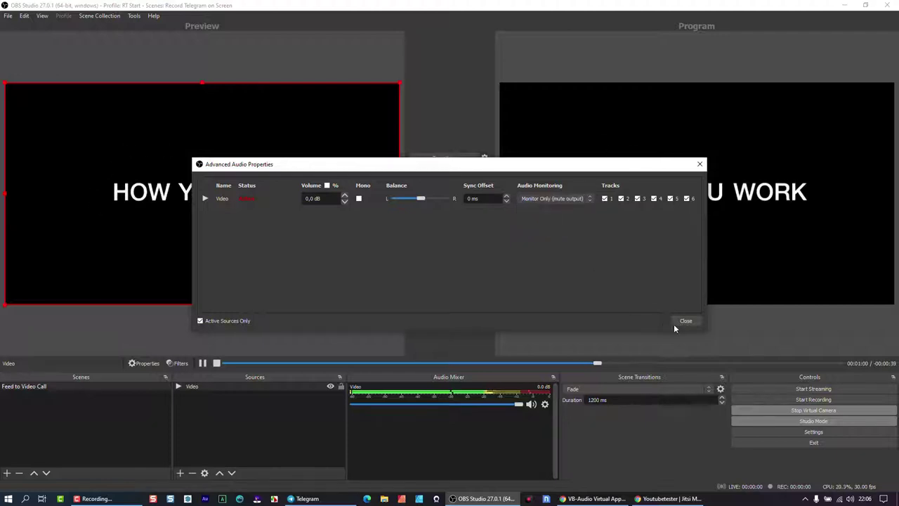
key(Escape)
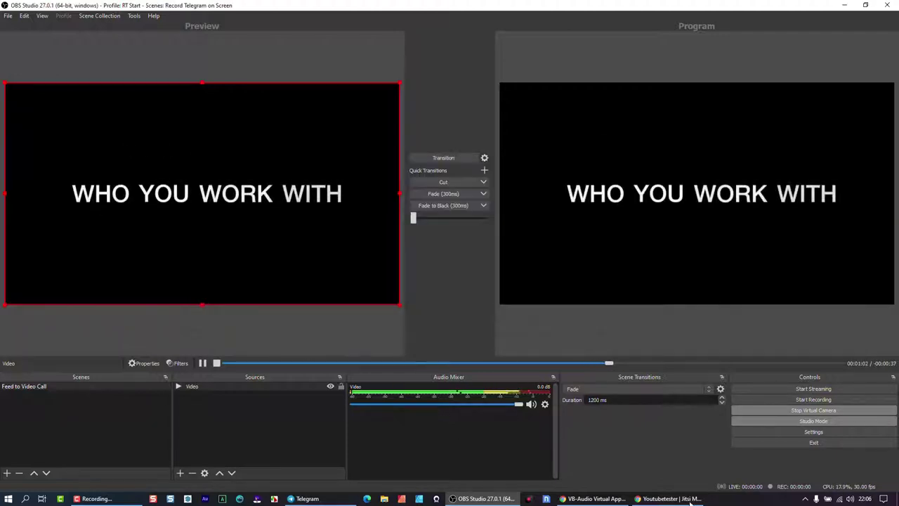
- Switch to Jitsi Meet, select CABLE-A Output as the microphone and join the meeting
click(662, 499)
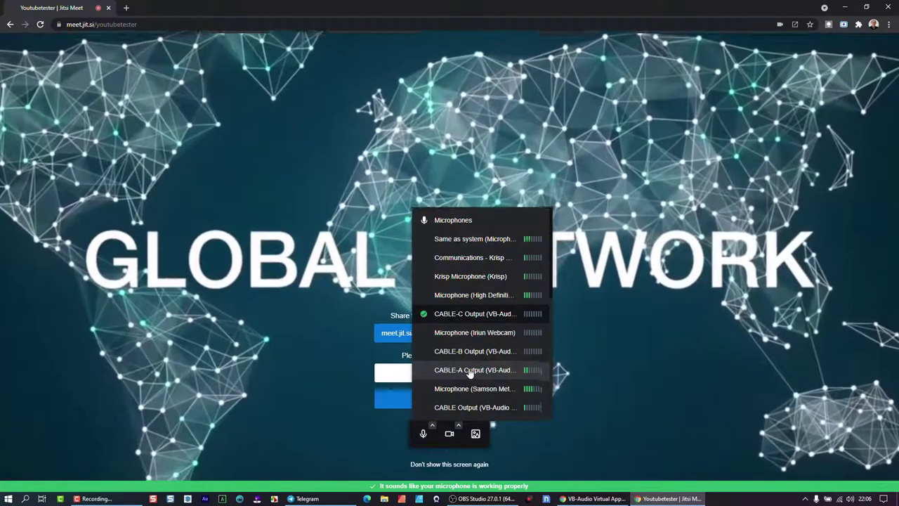
click(466, 371)
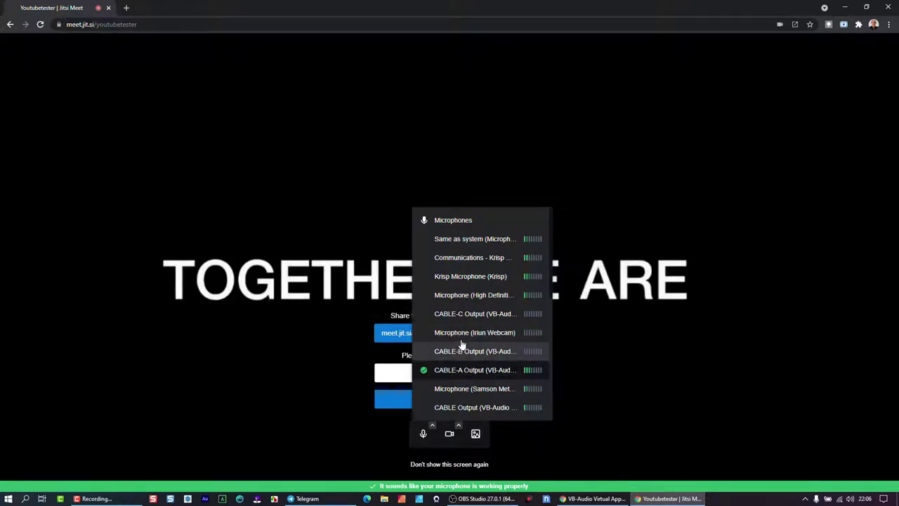
scroll(465, 344, down, 4)
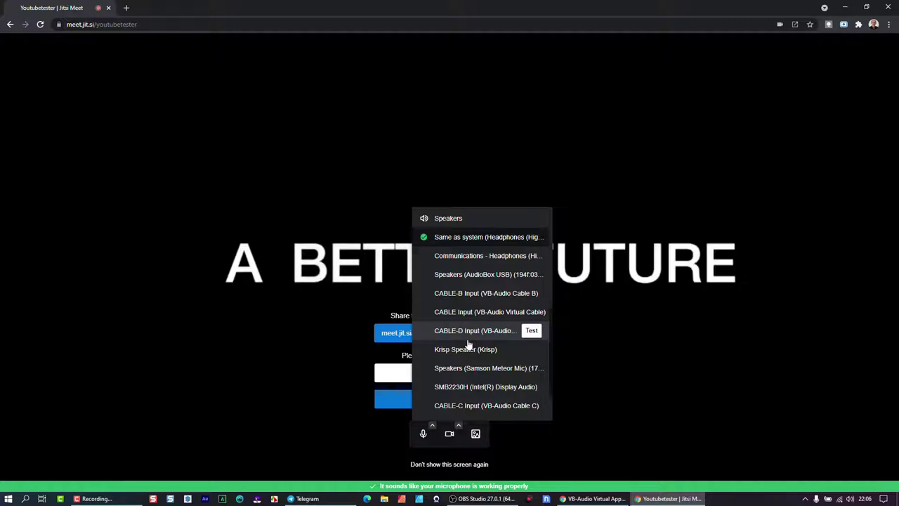
scroll(467, 345, up, 4)
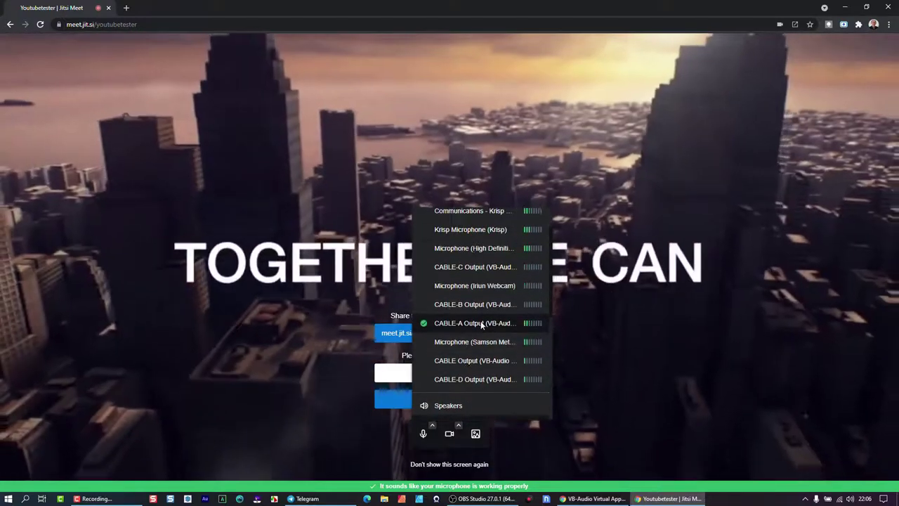
scroll(441, 220, up, 2)
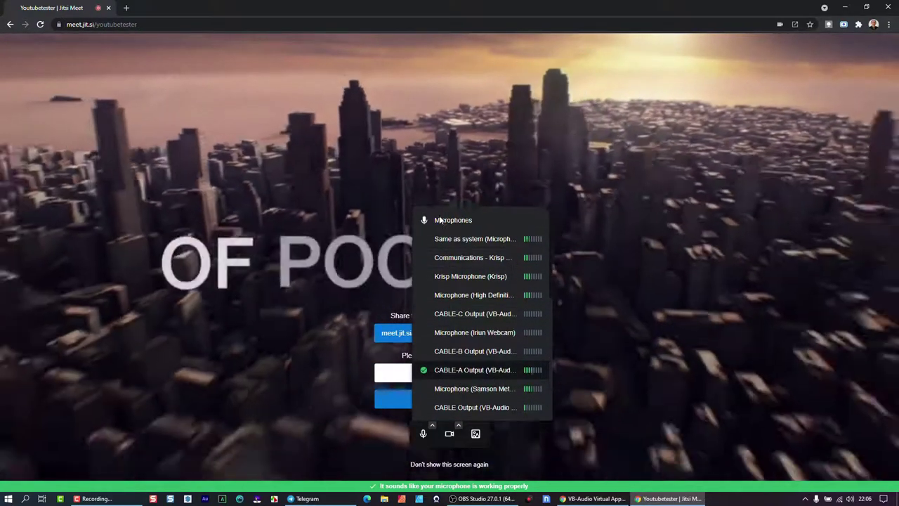
scroll(464, 309, down, 3)
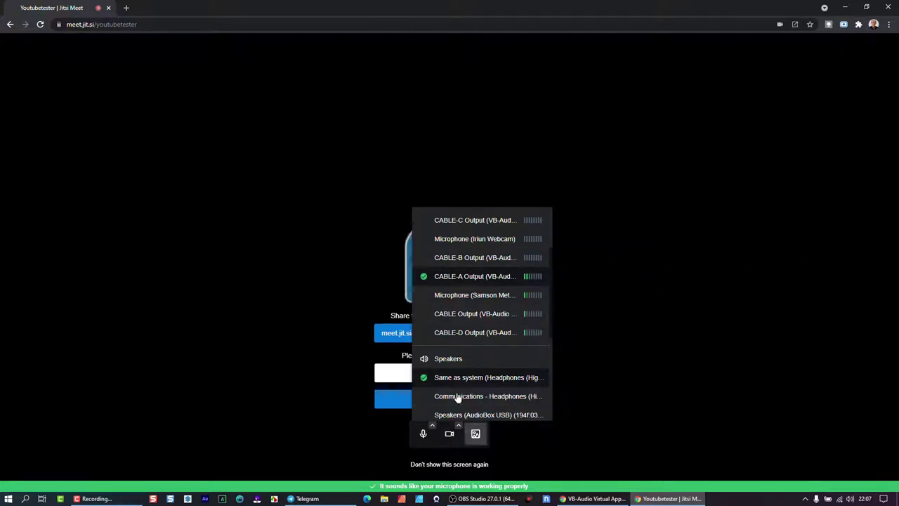
click(321, 284)
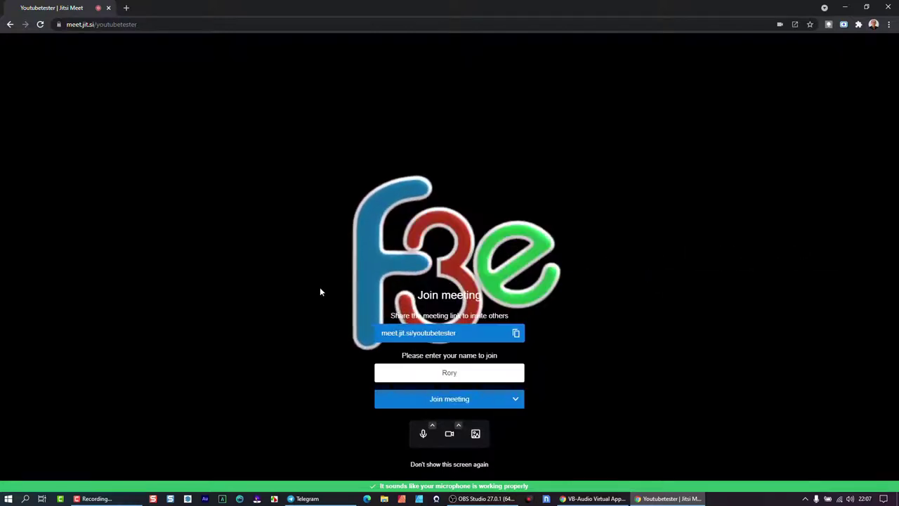
click(441, 400)
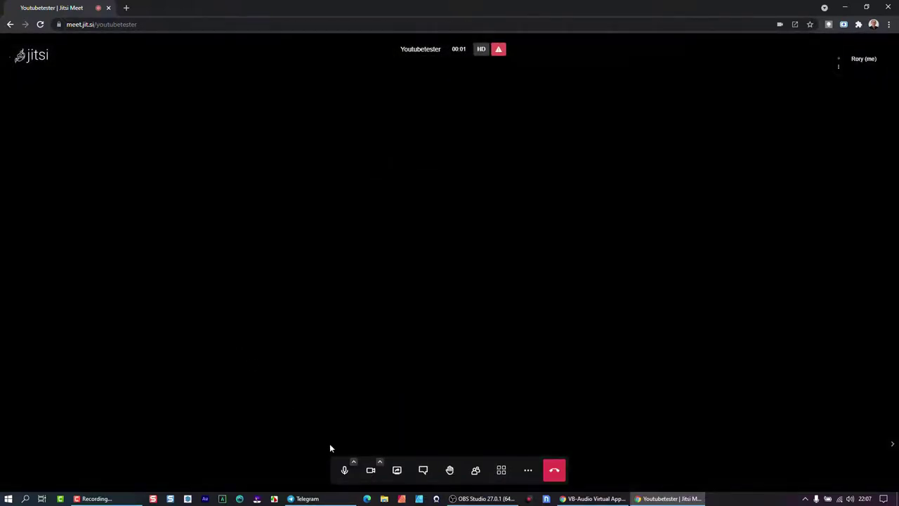
- Switch to OBS Studio, reconfirm the Video source's properties to restart the clip, and transition it to Program
click(474, 499)
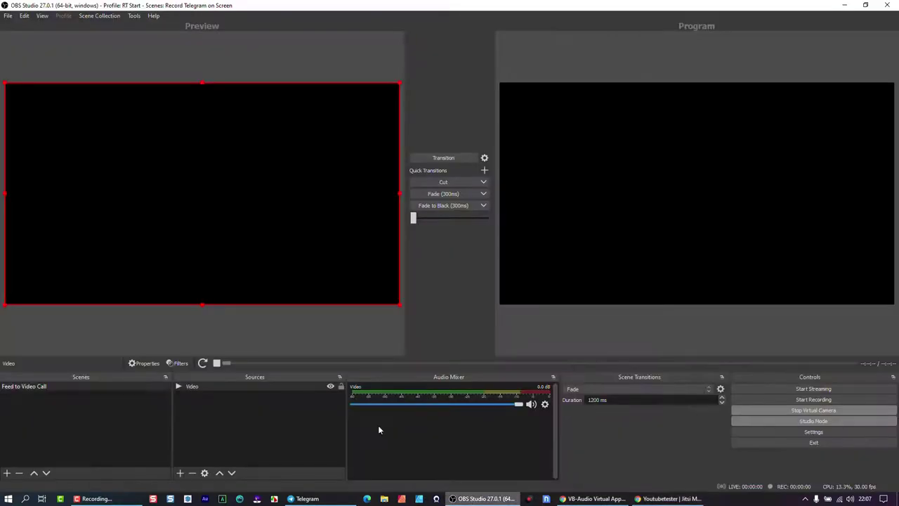
double_click(281, 386)
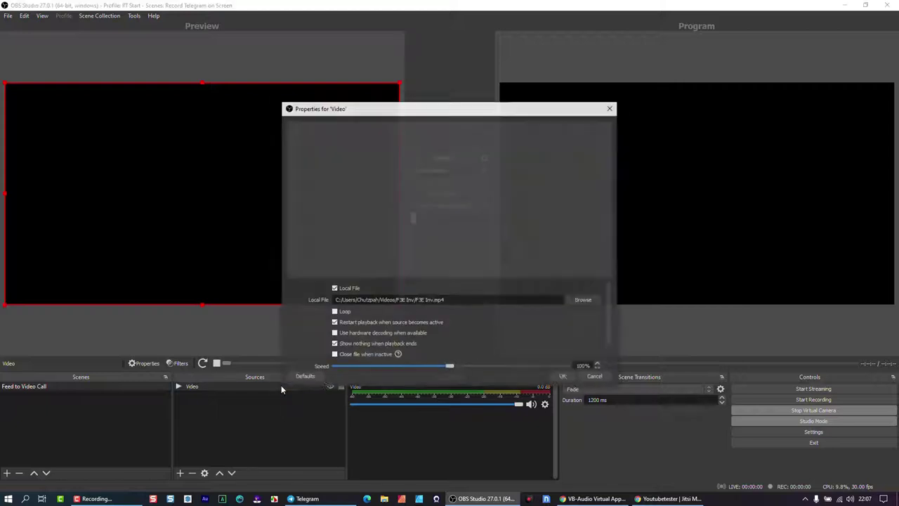
click(565, 377)
click(441, 160)
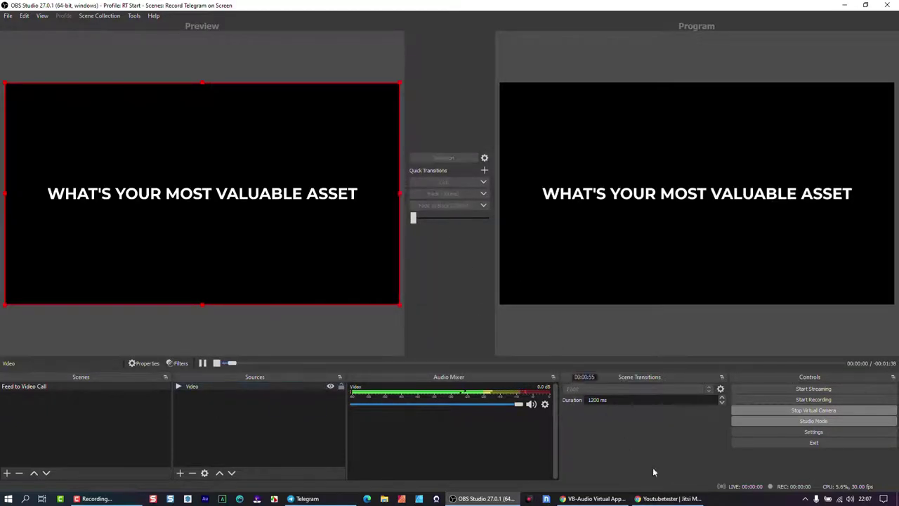
- Return to the Jitsi Meet call, toggle tile view and open the audio settings to check the CABLE-A Output microphone level
click(681, 501)
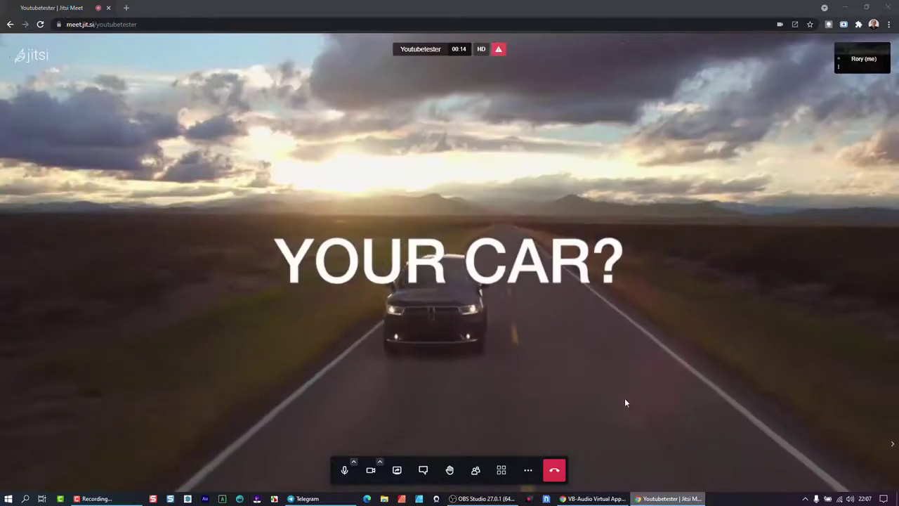
click(501, 470)
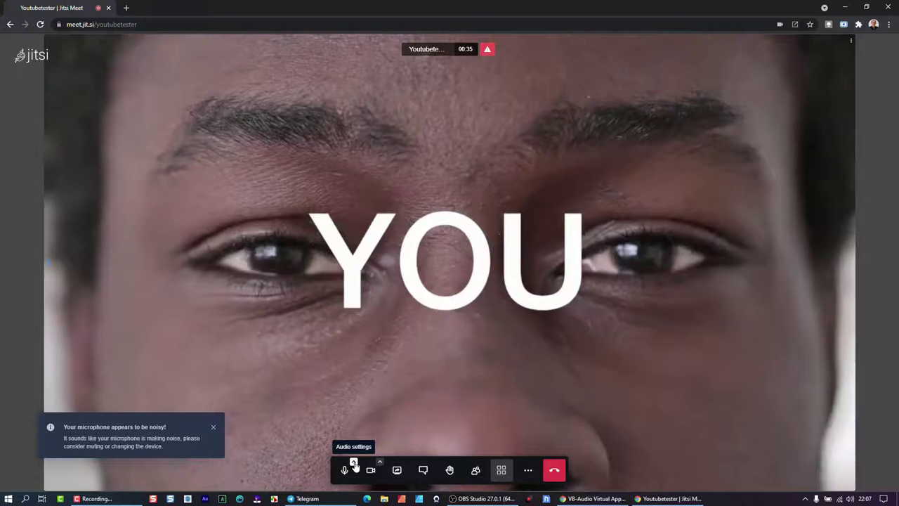
click(354, 464)
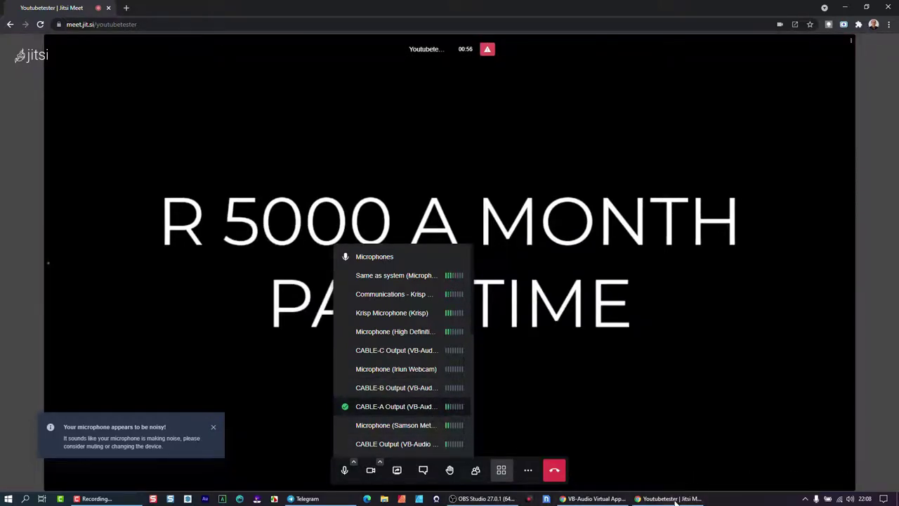
- Switch to OBS Studio and review the Video source's audio monitoring mode and the monitoring device against the Jitsi Meet microphone selection
click(508, 499)
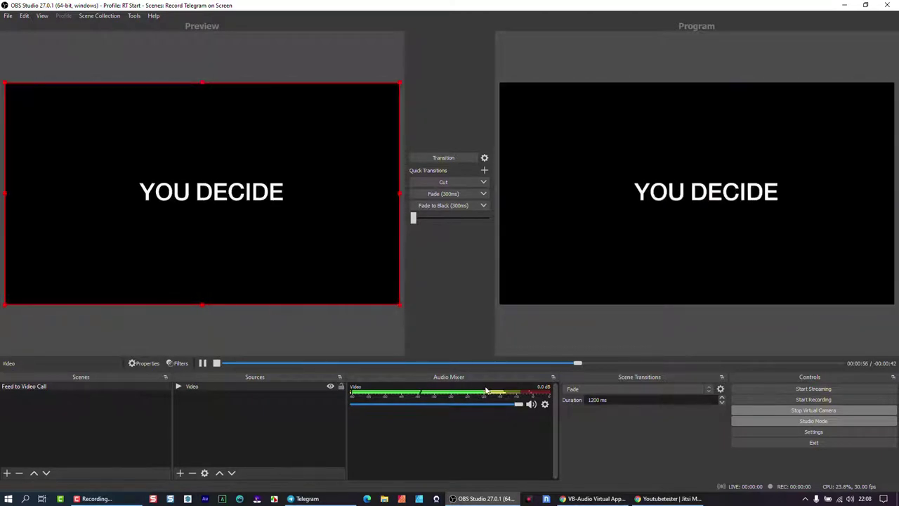
right_click(485, 392)
click(513, 383)
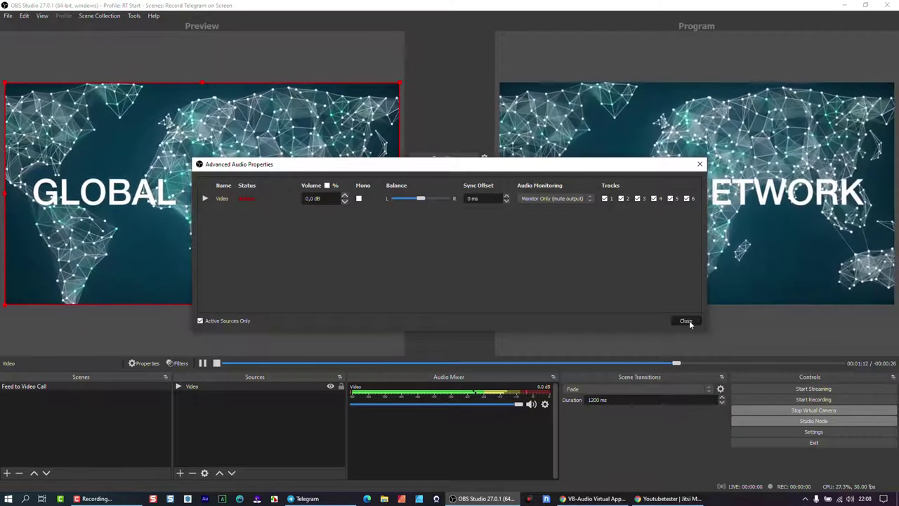
click(687, 321)
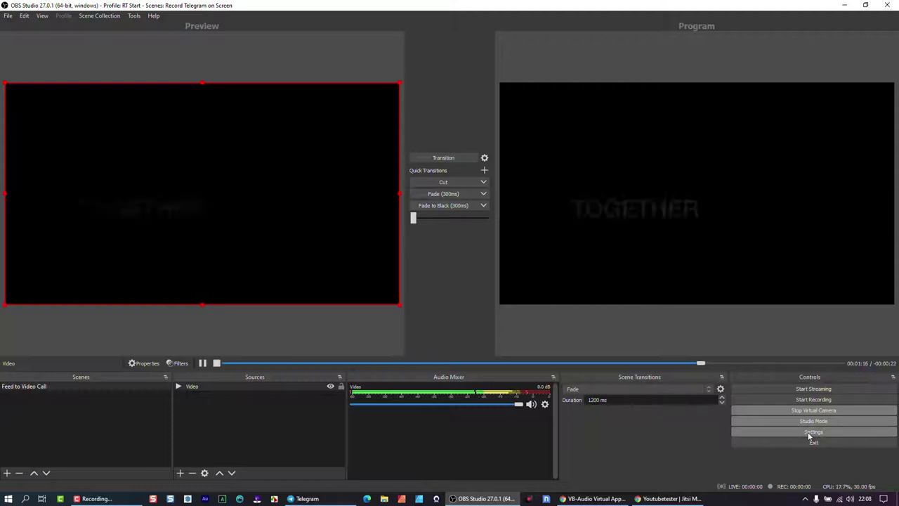
click(811, 432)
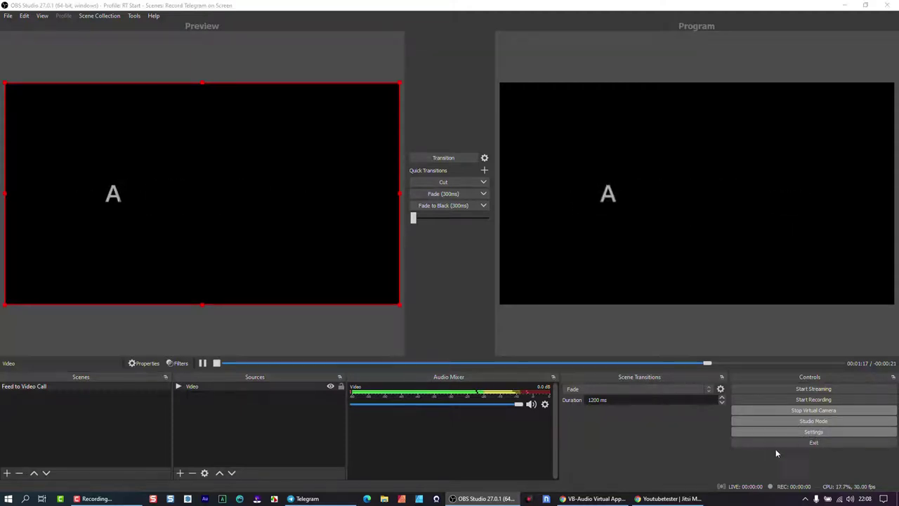
click(258, 167)
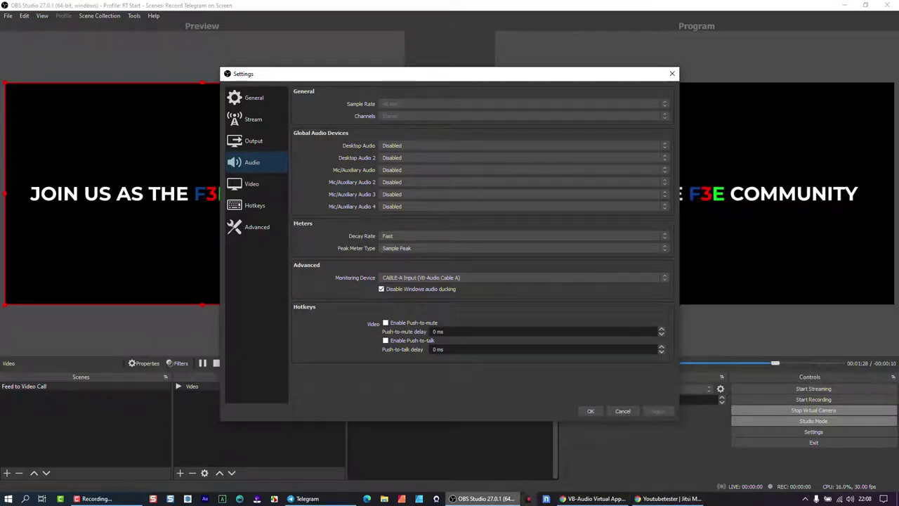
click(668, 499)
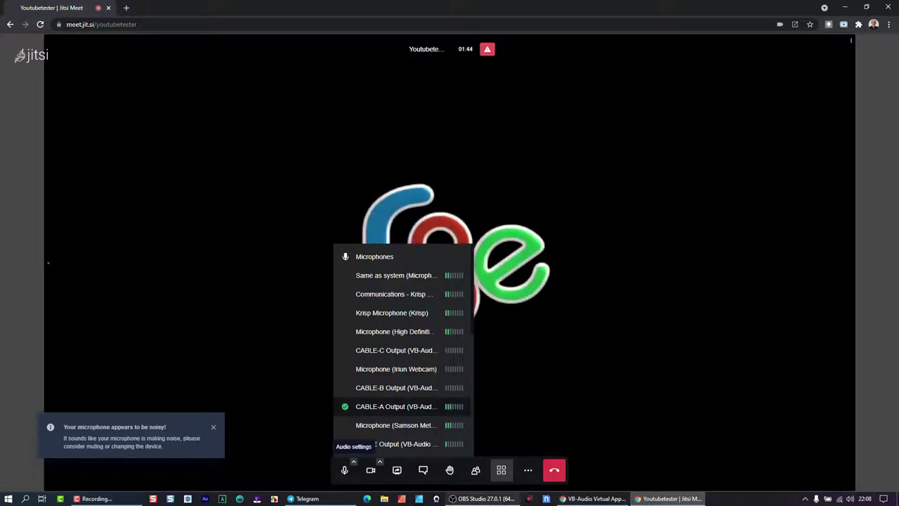
click(481, 499)
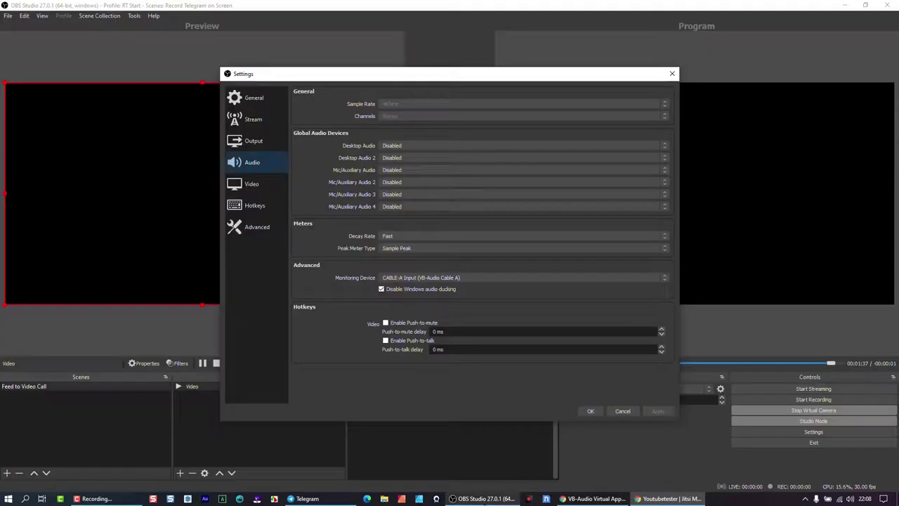
click(589, 411)
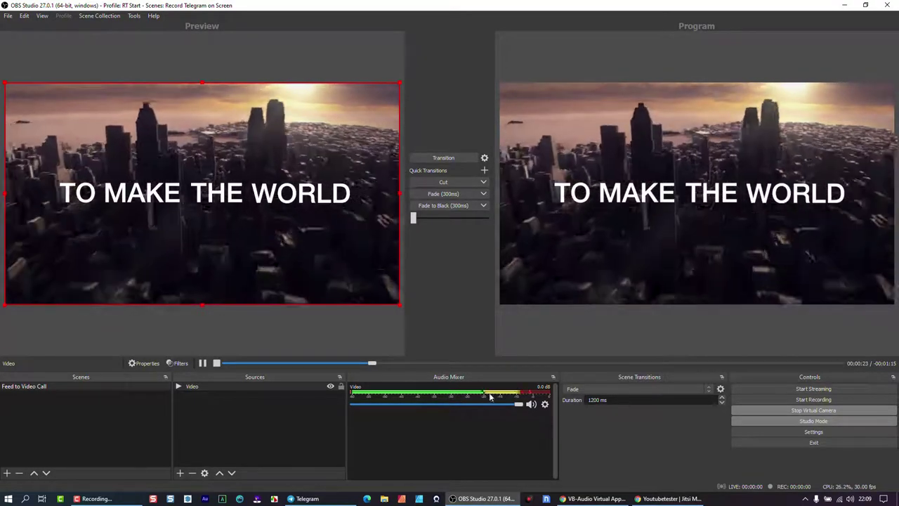
- Set the Video source's audio monitoring to Monitor Off in the Advanced Audio Properties
right_click(523, 395)
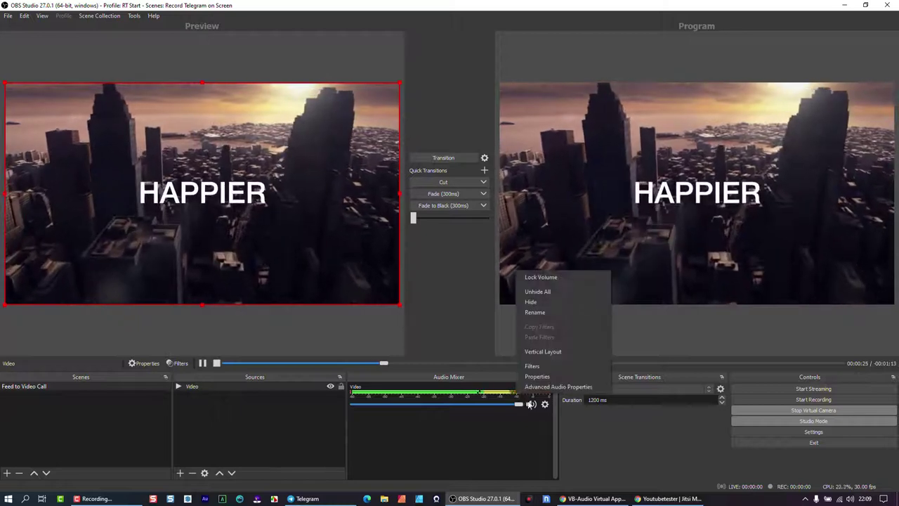
click(559, 387)
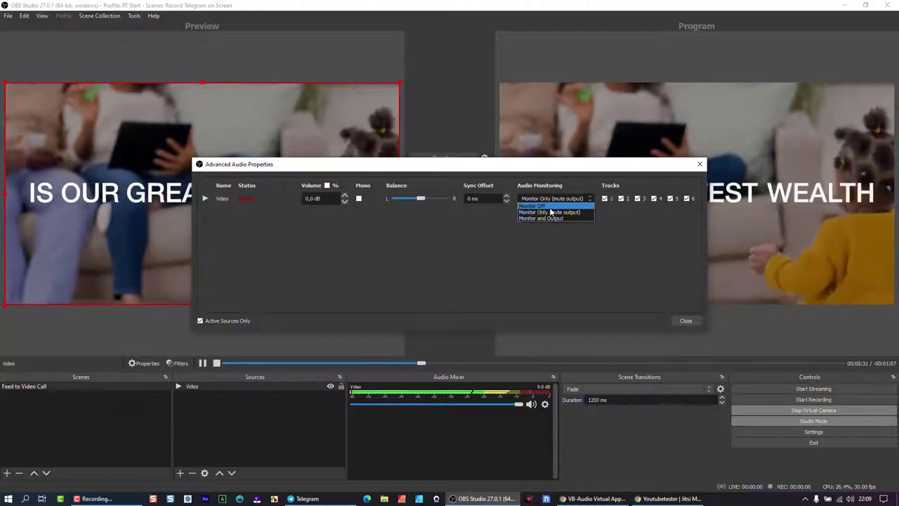
click(550, 206)
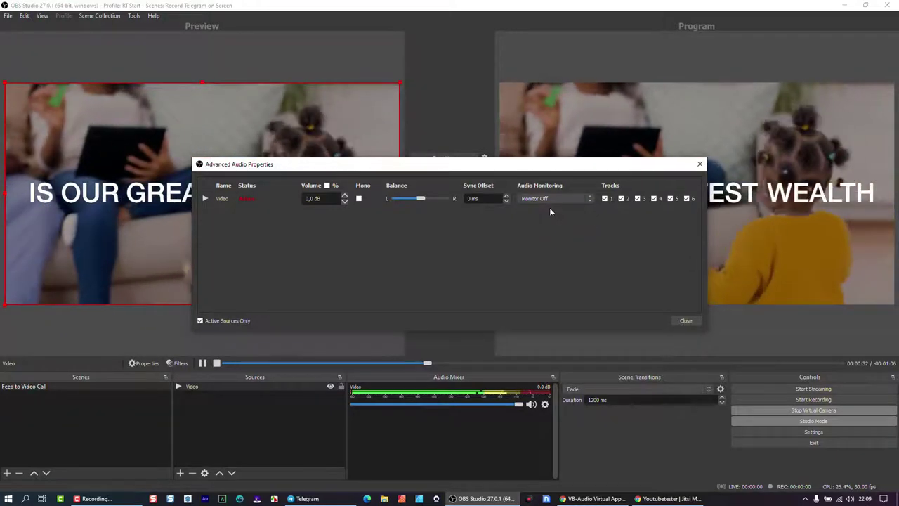
click(692, 320)
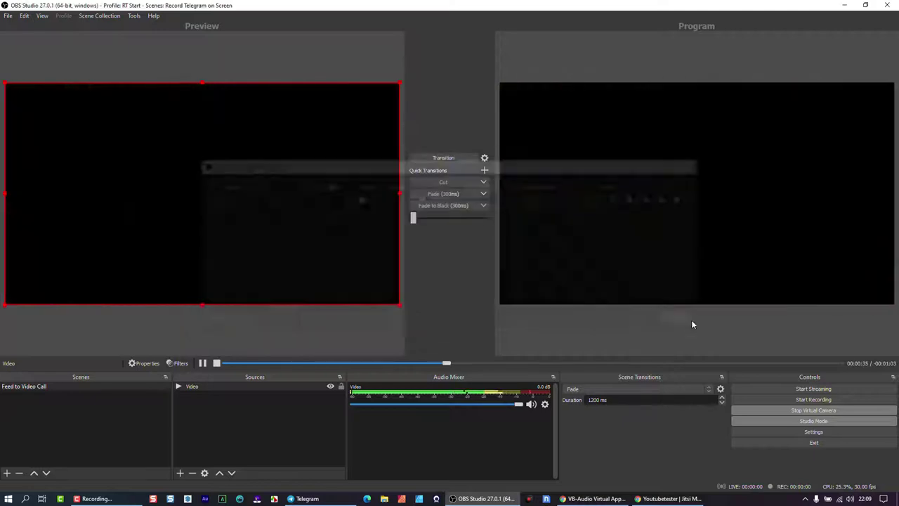
- Review the monitoring device in the OBS audio settings and check the CABLE-A Output microphone level in the Jitsi Meet call
click(815, 433)
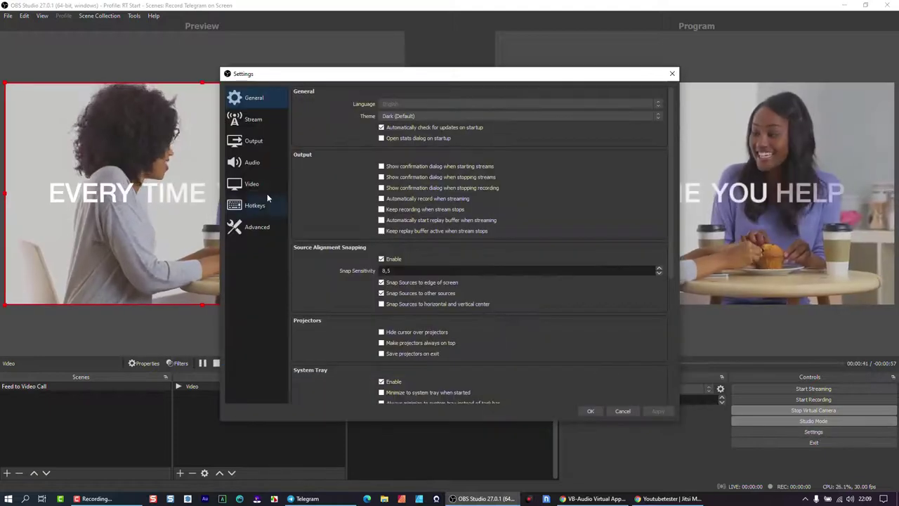
click(254, 164)
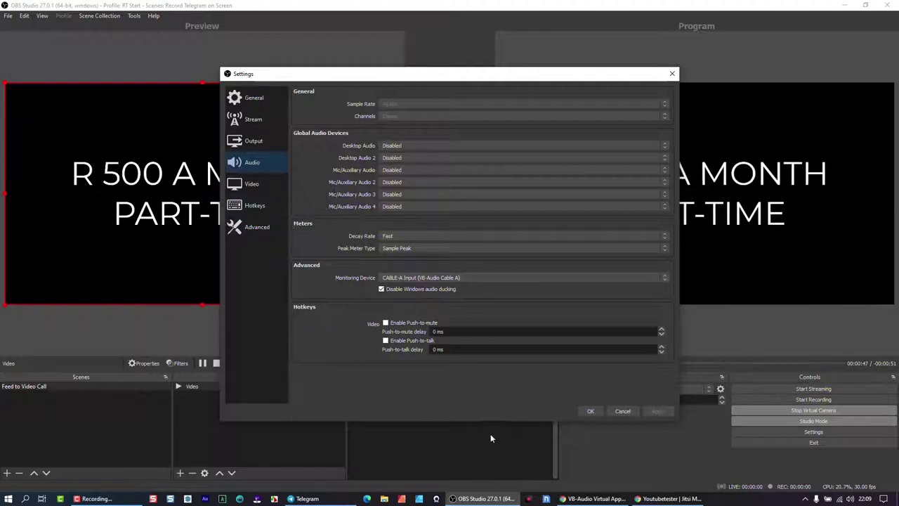
click(630, 410)
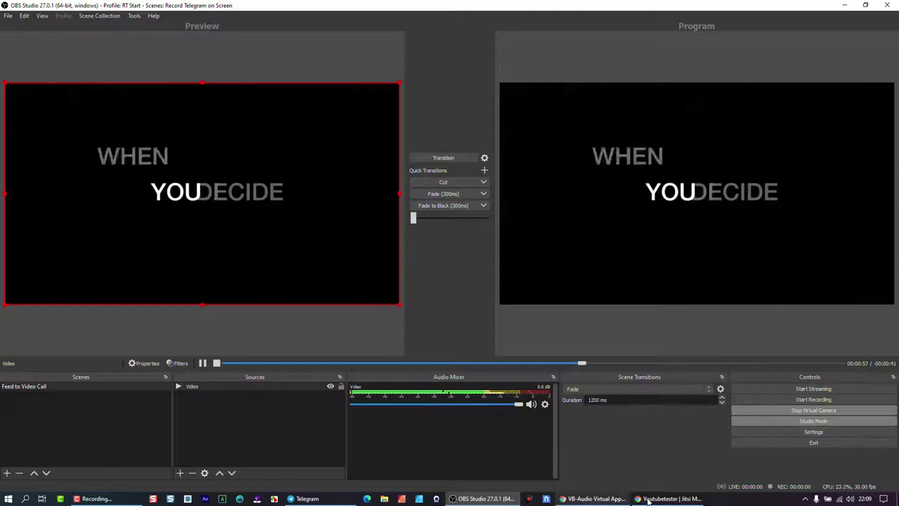
click(654, 499)
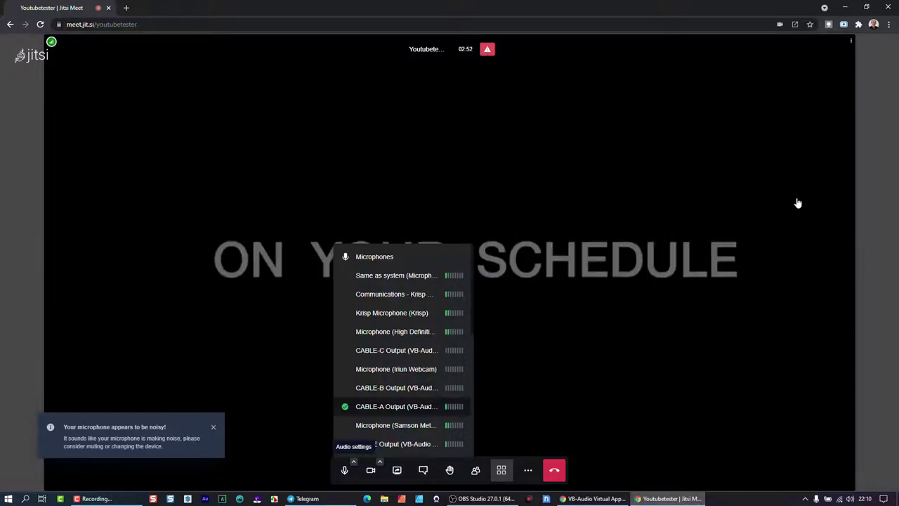
click(673, 500)
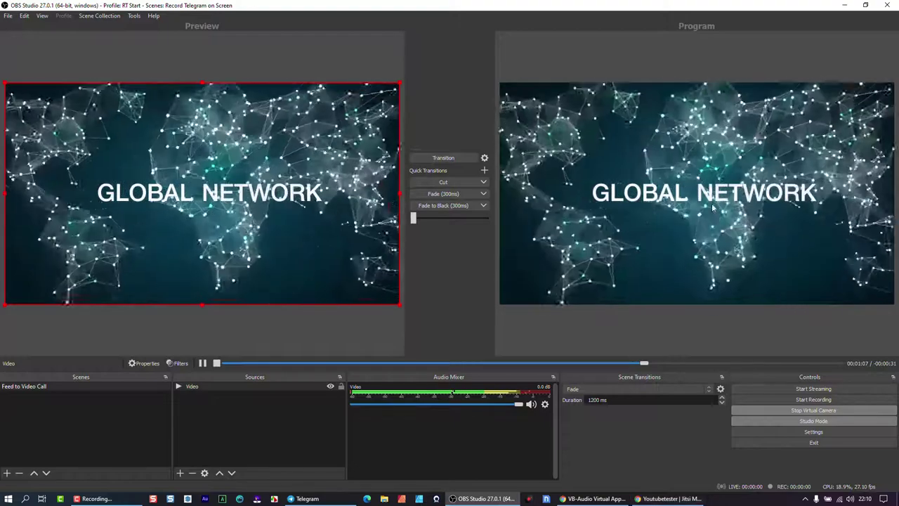
click(213, 386)
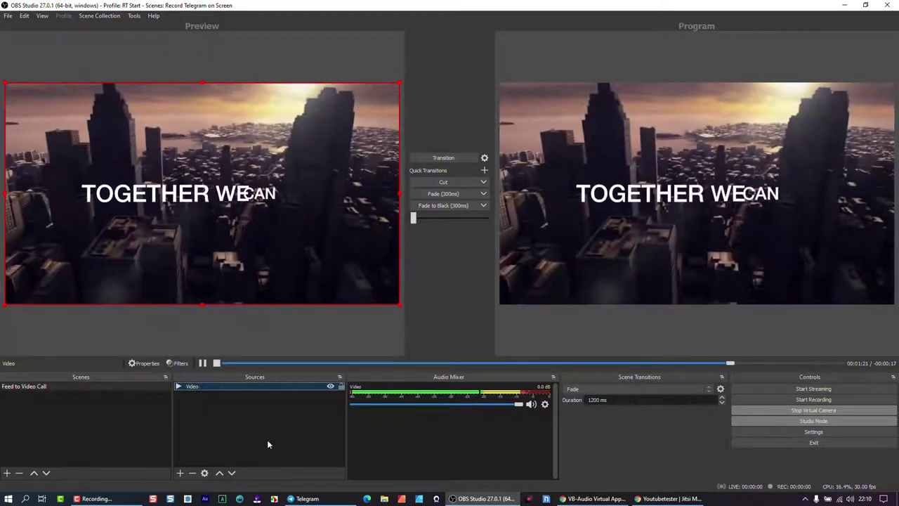
click(681, 499)
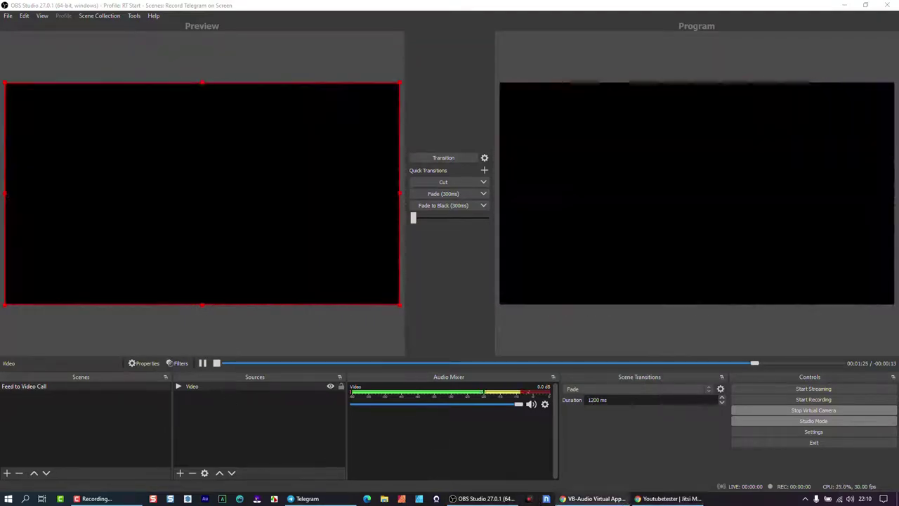
click(662, 500)
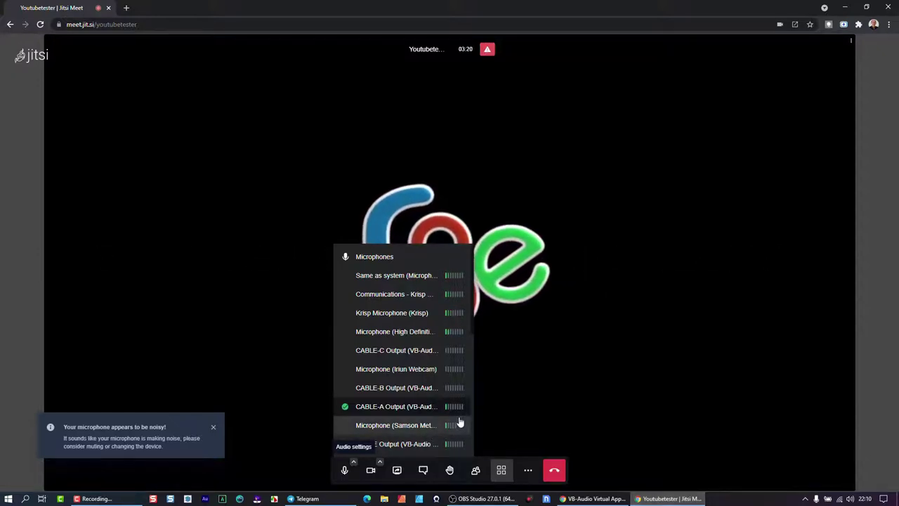
- Return to OBS Studio and add an Audio Monitor filter named Cable A to the Video source
click(666, 500)
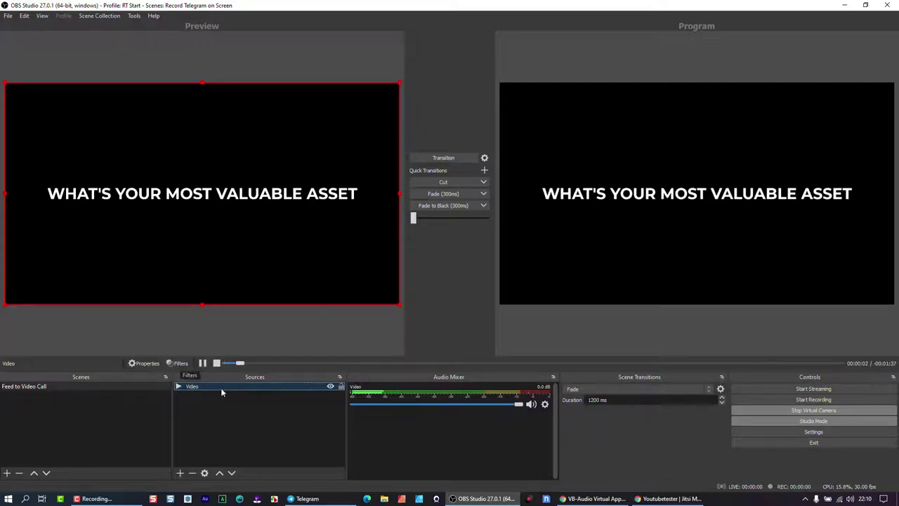
right_click(221, 386)
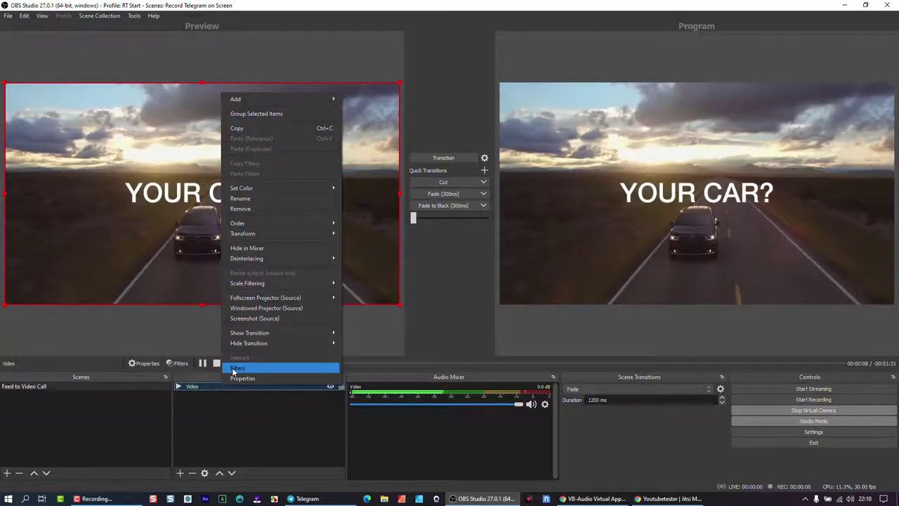
click(232, 368)
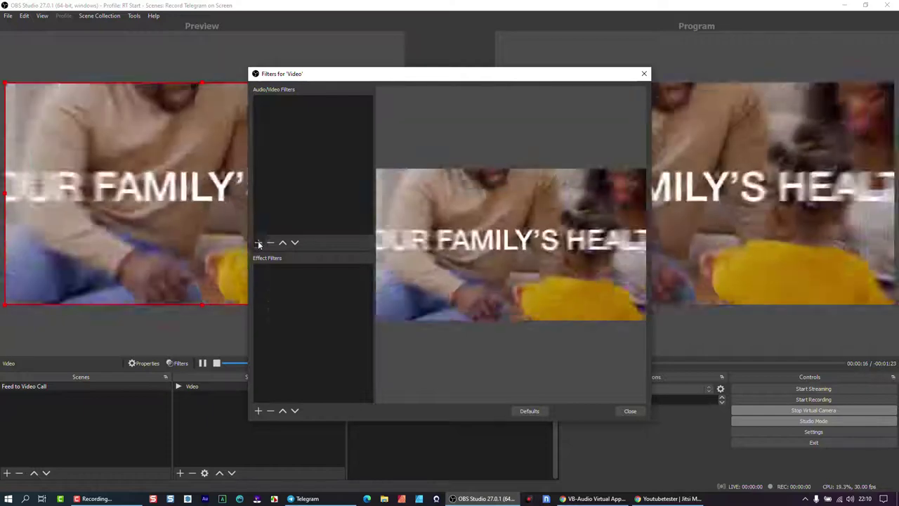
click(258, 242)
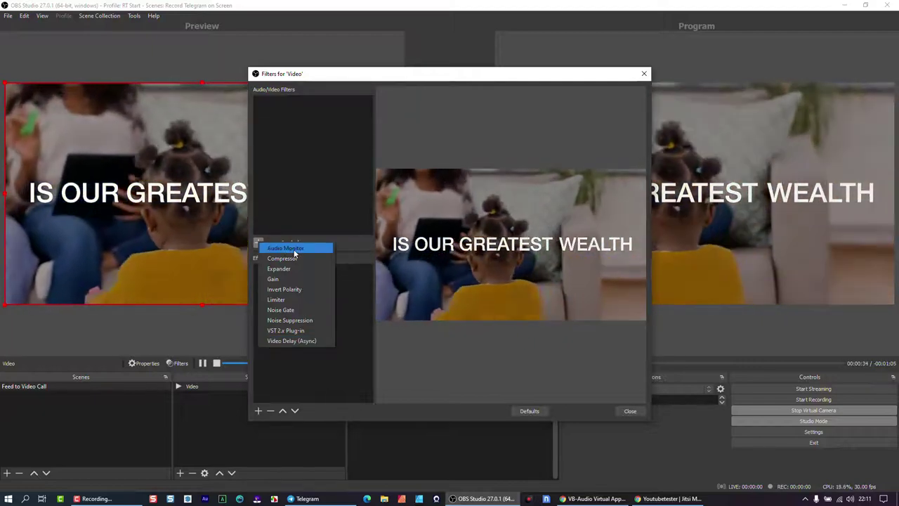
click(294, 249)
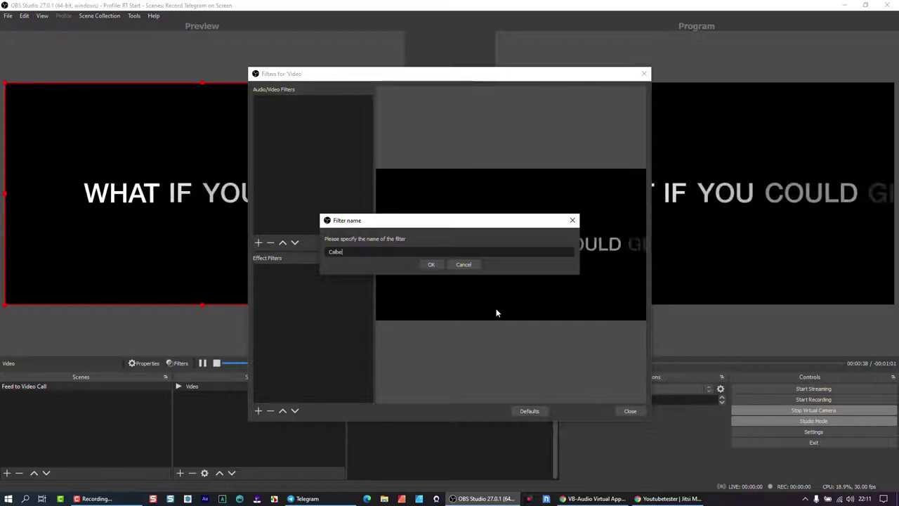
text(Ca)
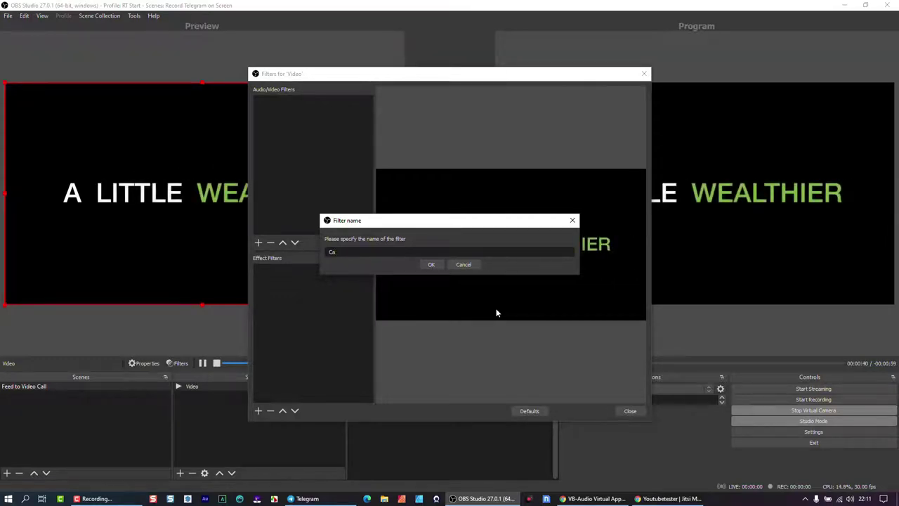
text(ble )
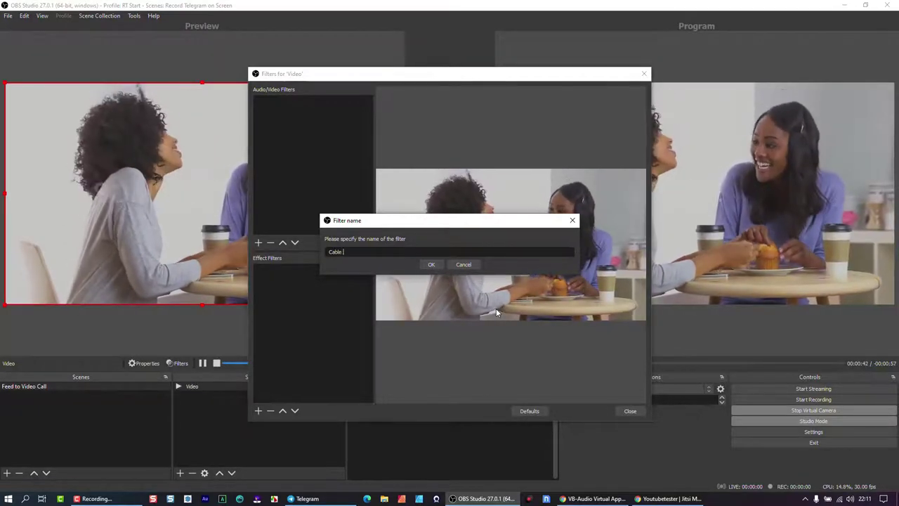
text(A)
key(Return)
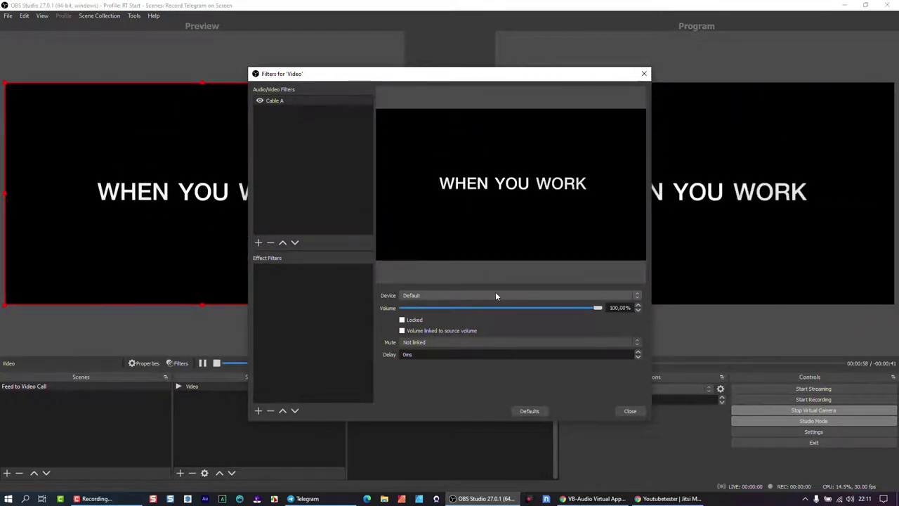
- Move the filters window aside and review the Video source's audio monitoring options in the Advanced Audio Properties without changing them
drag(496, 75, 282, 64)
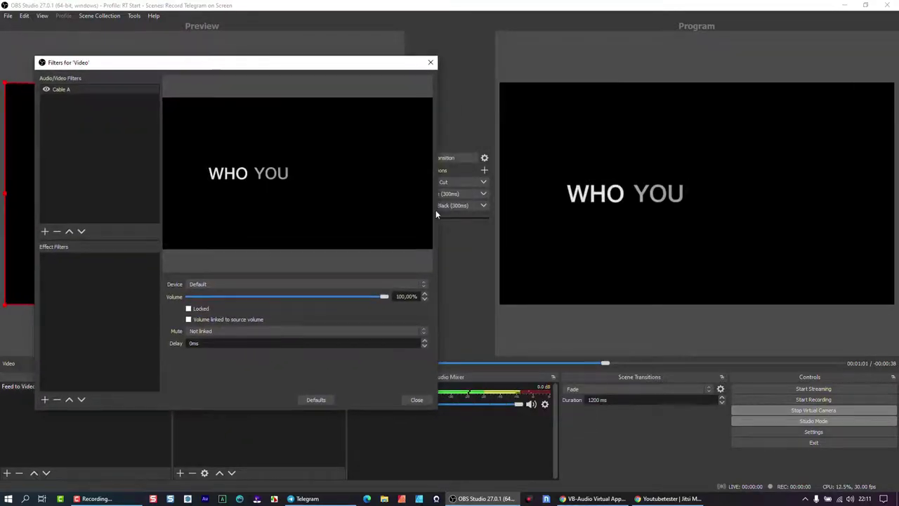
right_click(533, 393)
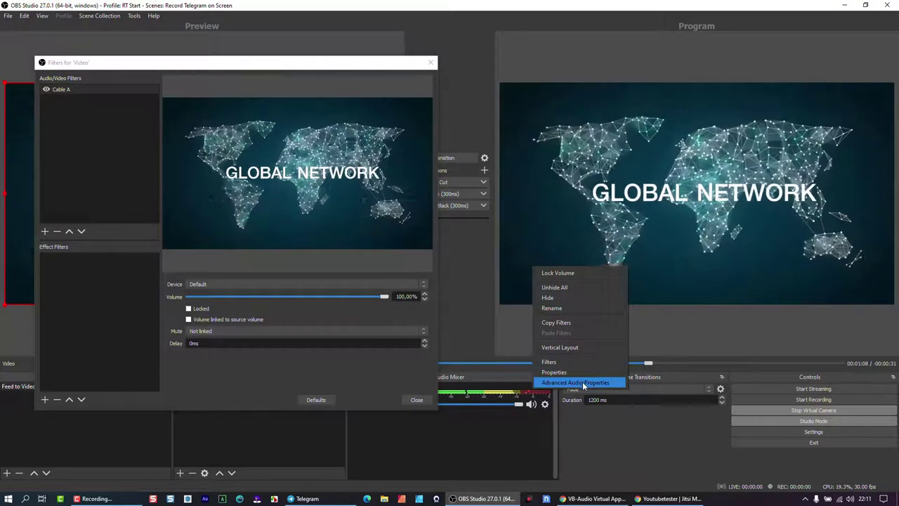
click(582, 381)
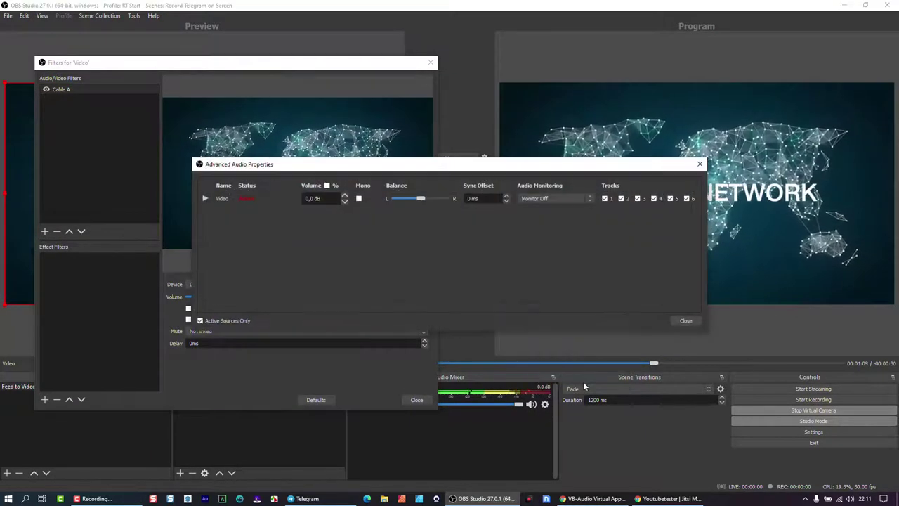
click(562, 200)
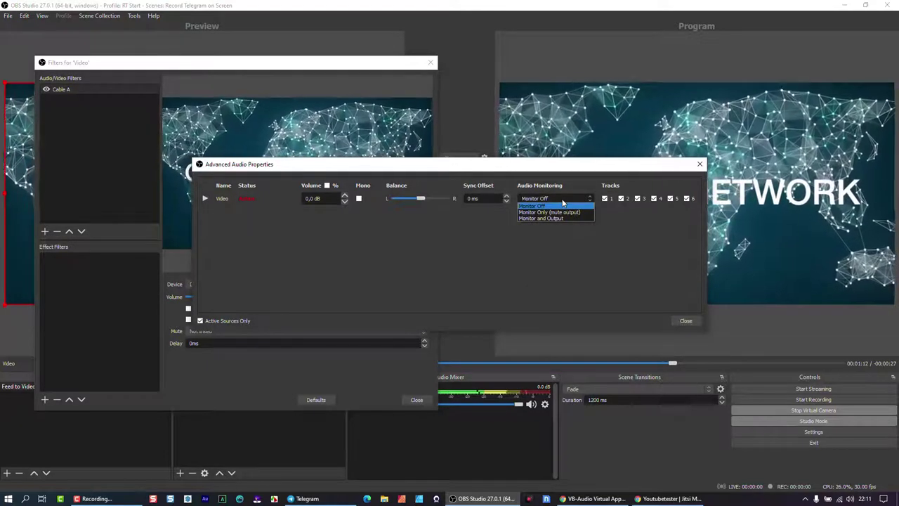
click(561, 177)
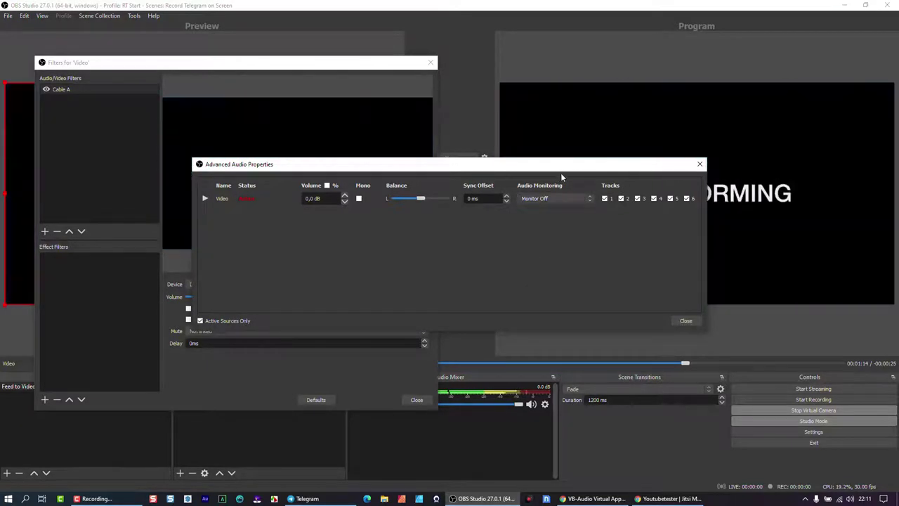
click(700, 164)
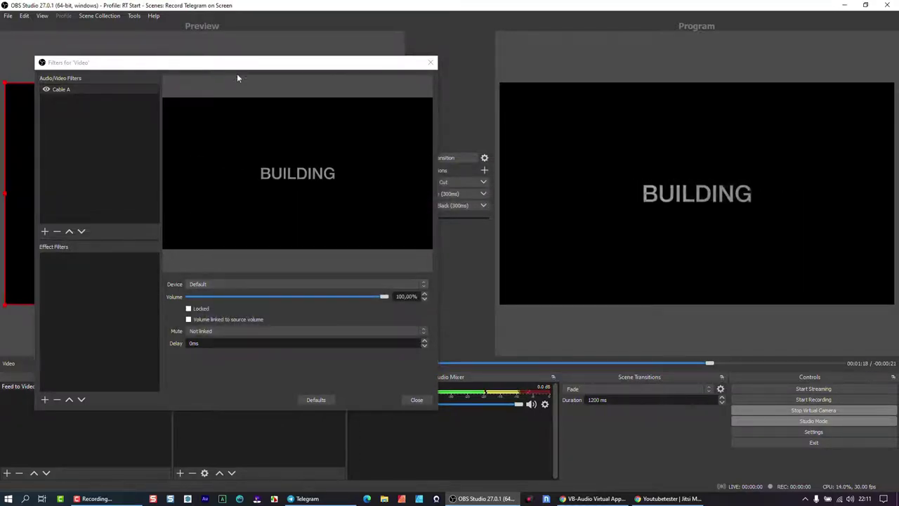
drag(237, 68, 607, 91)
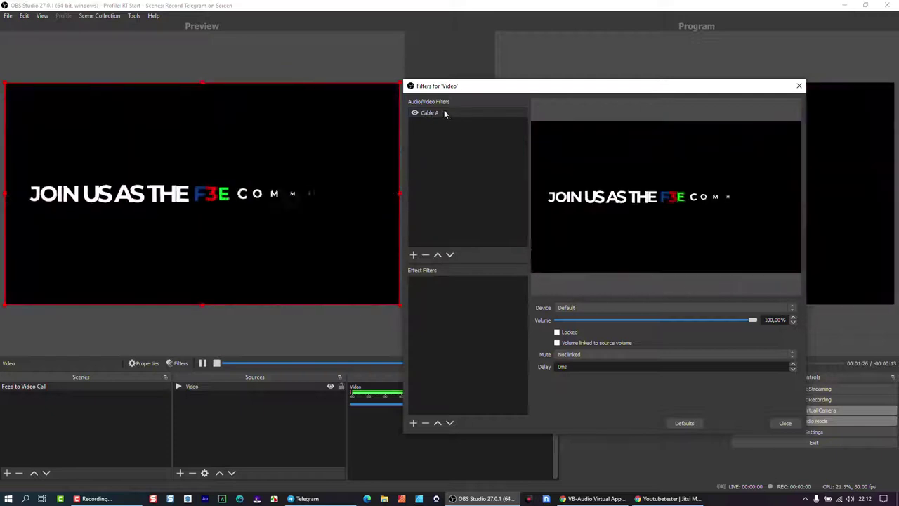
- Set the Cable A filter's device to CABLE-A Input (VB-Audio Cable A) and check the microphone level in the Jitsi Meet call
click(592, 307)
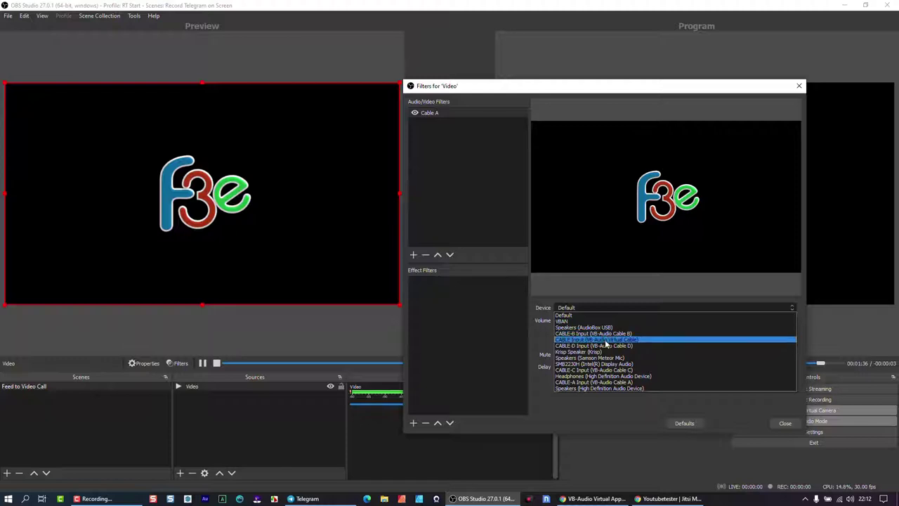
click(610, 382)
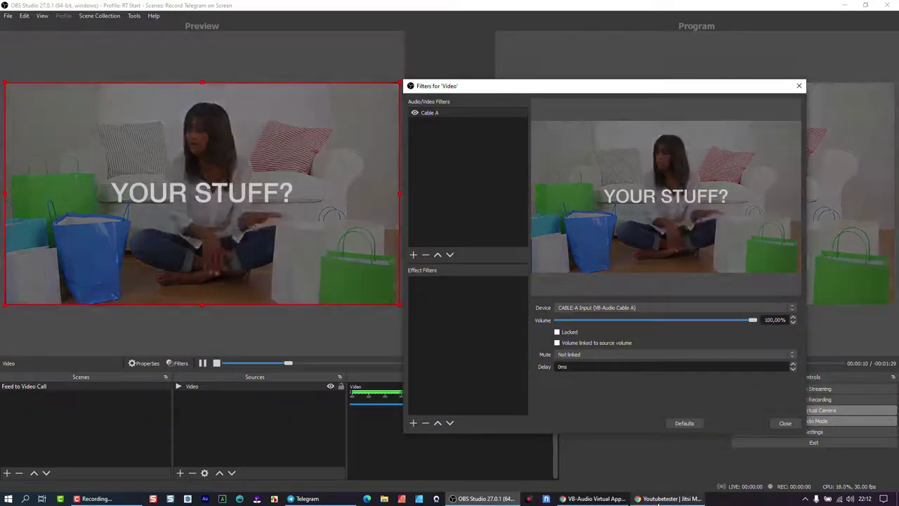
click(659, 499)
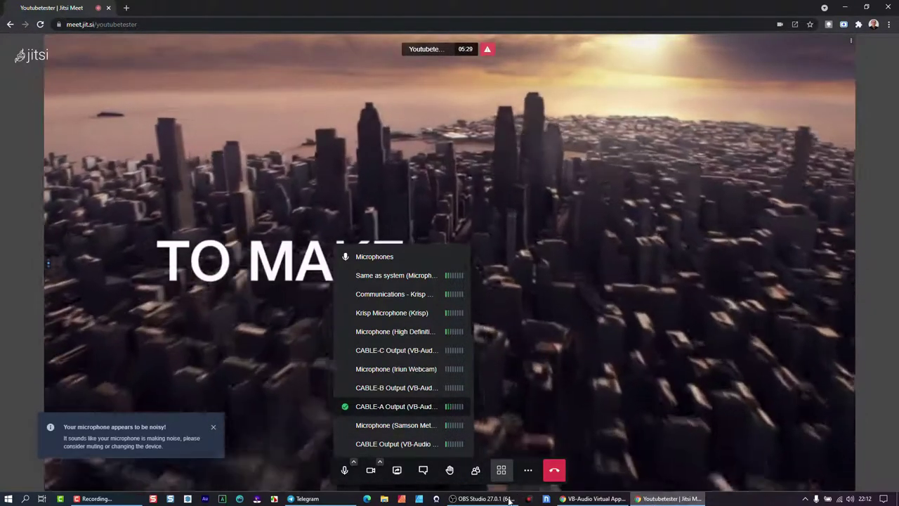
click(492, 498)
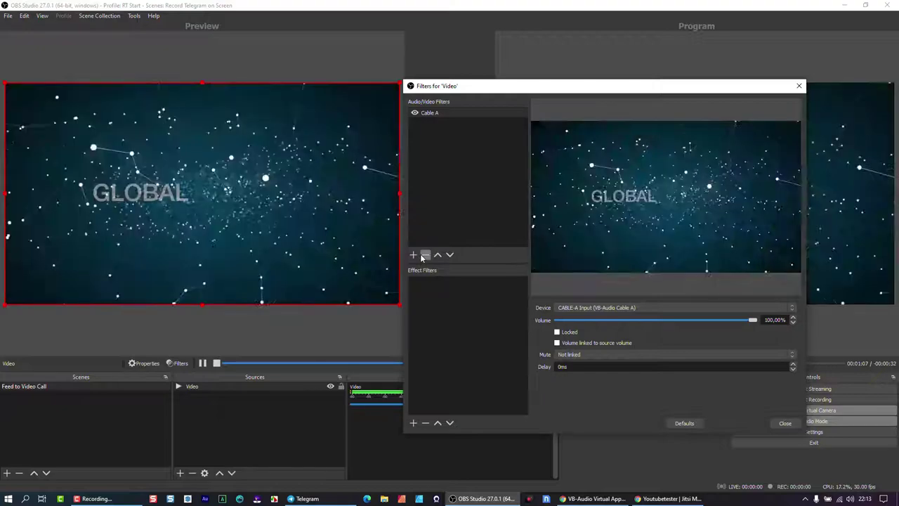
- Add an Audio Monitor filter named Earphones to the Video source, output it to Headphones (High Definition Audio Device), and check the Jitsi Meet call
click(415, 255)
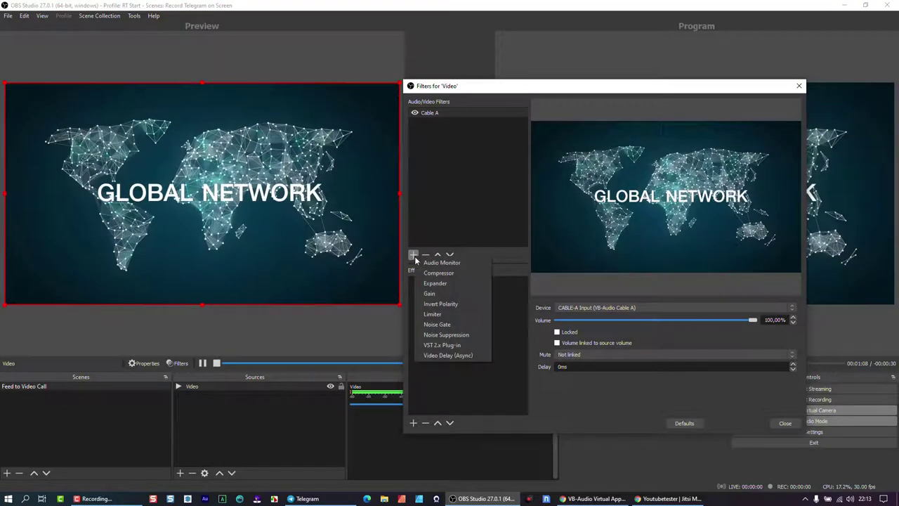
click(451, 263)
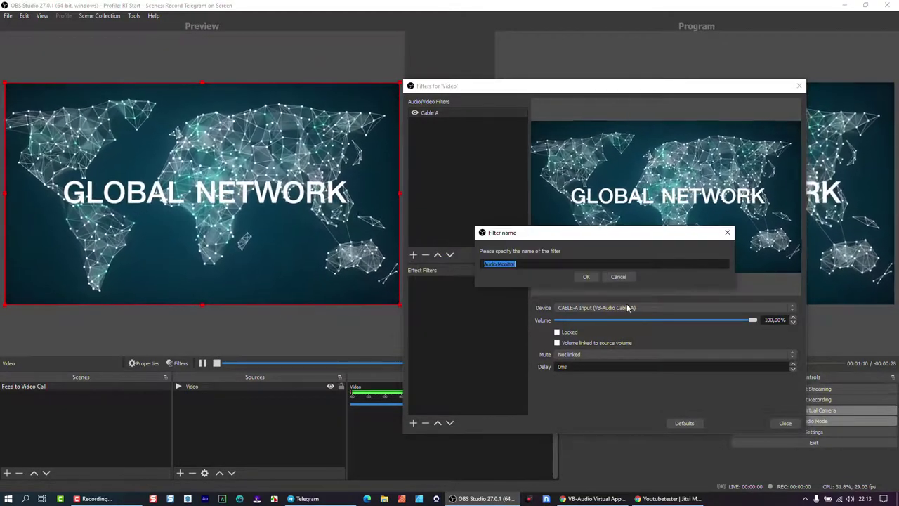
text(Earphones)
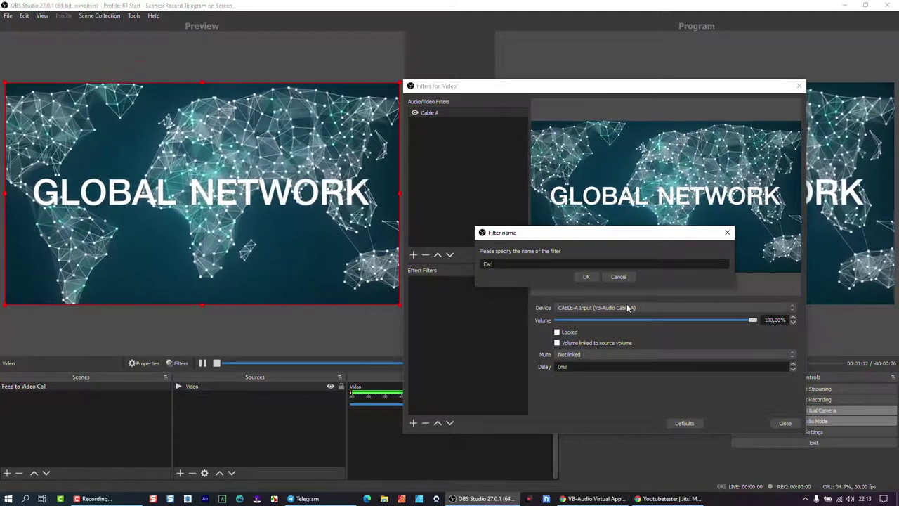
key(Return)
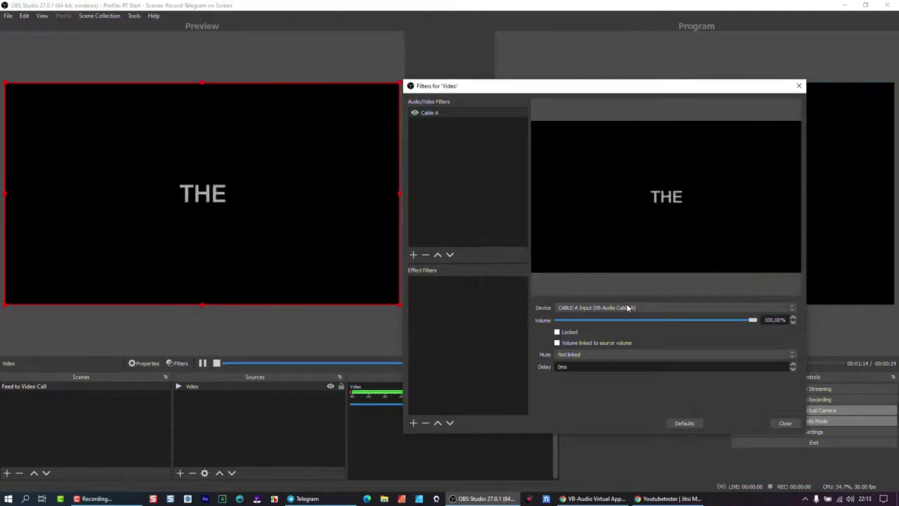
click(599, 307)
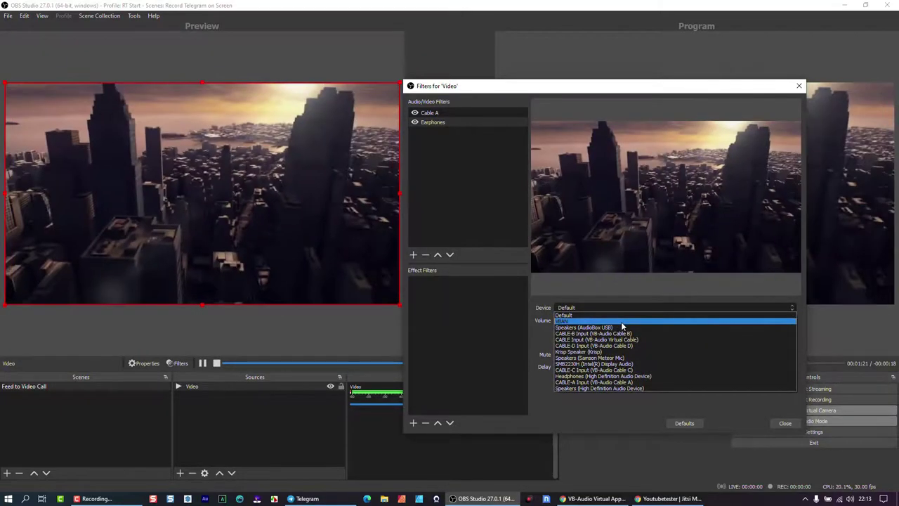
click(617, 376)
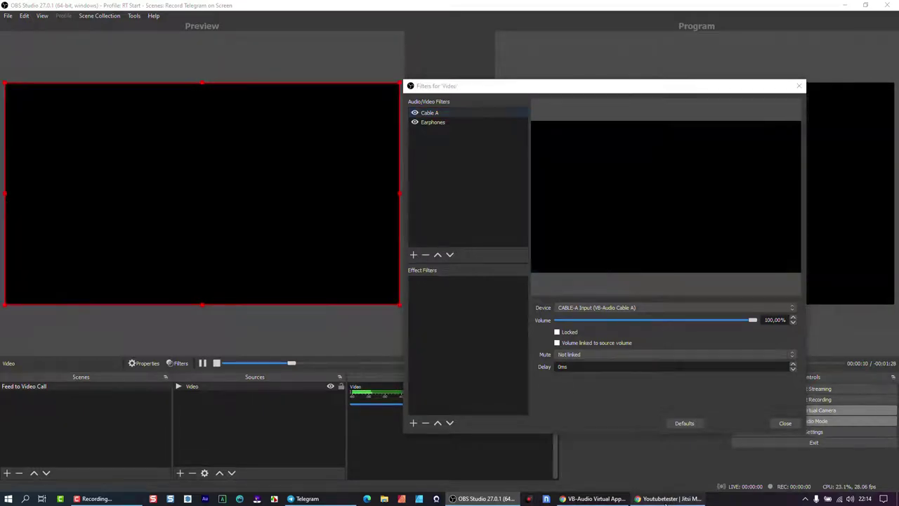
click(666, 500)
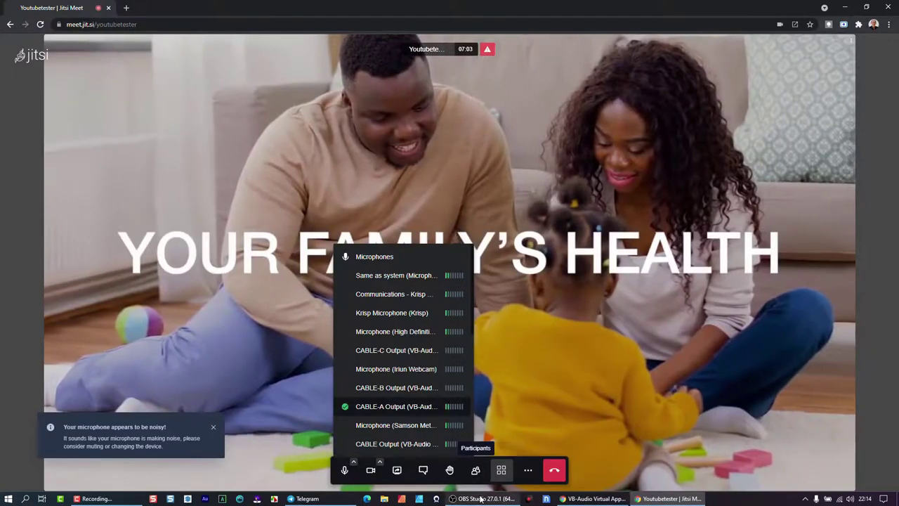
click(485, 498)
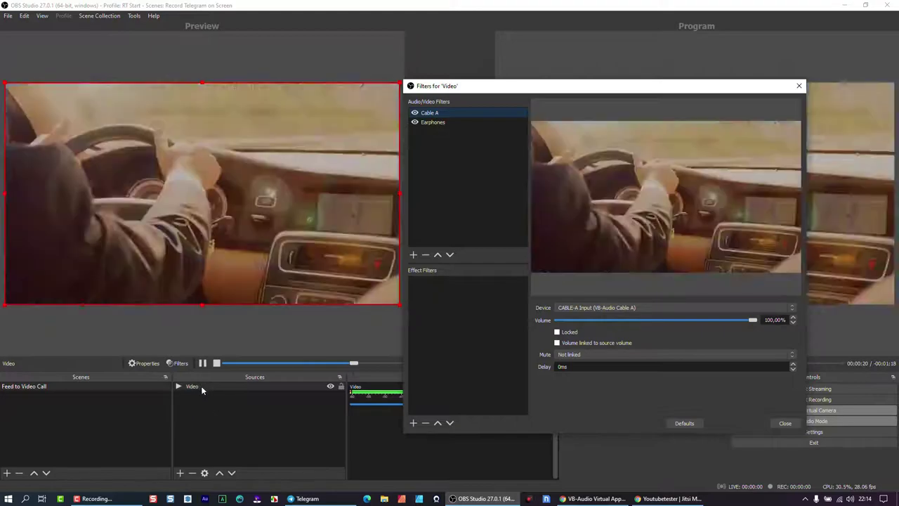
- Remove the Earphones filter from the Video source and close its filters window
click(201, 386)
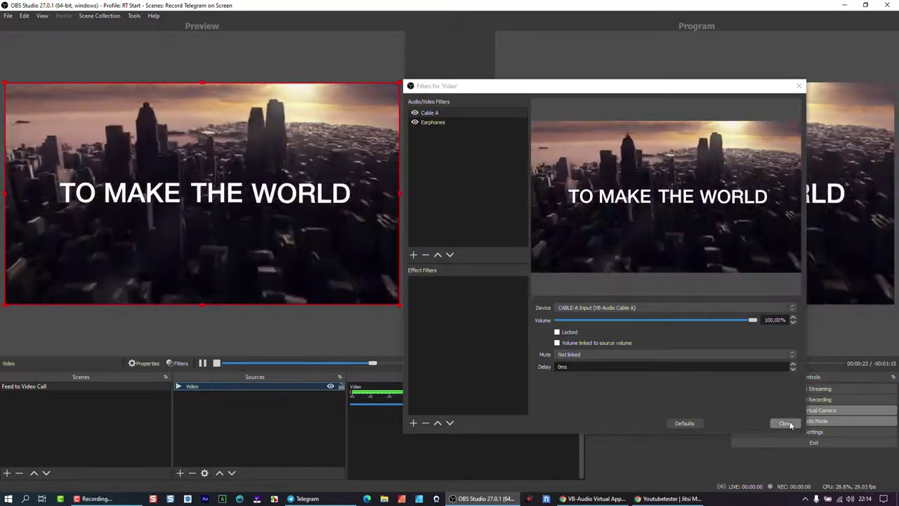
click(420, 160)
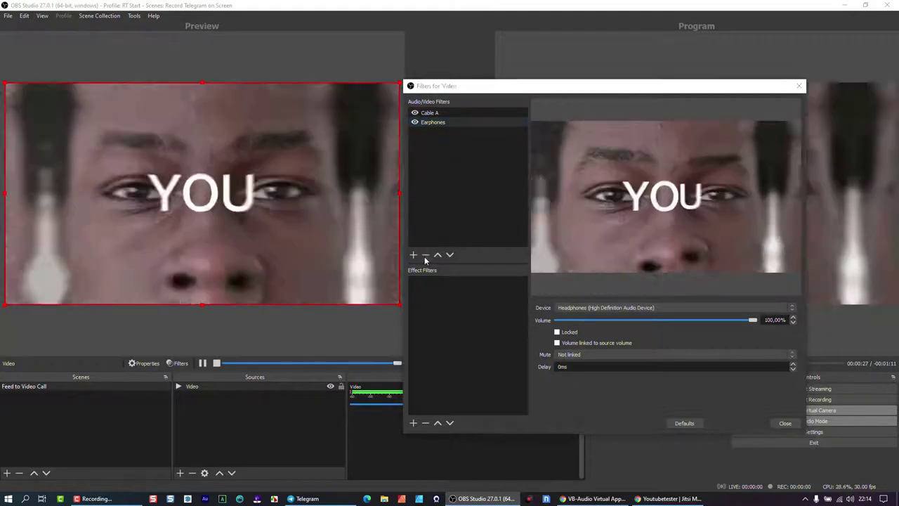
click(426, 256)
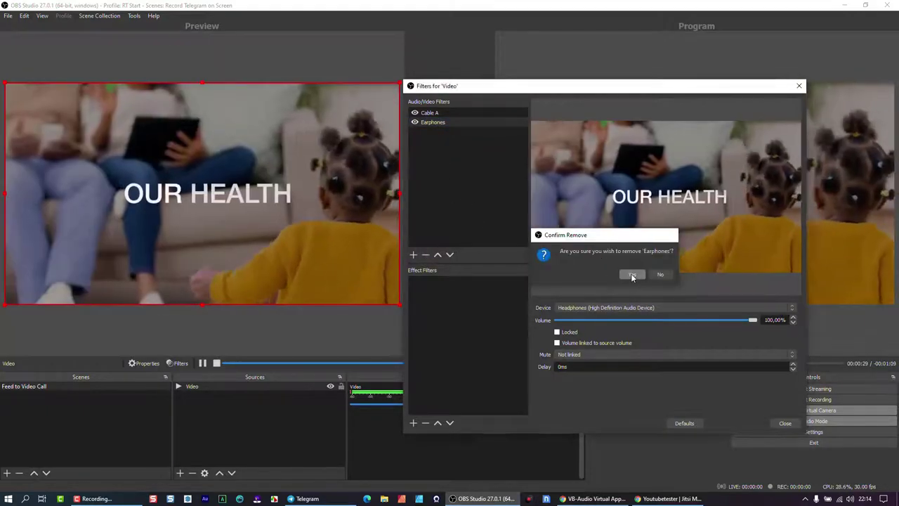
click(632, 275)
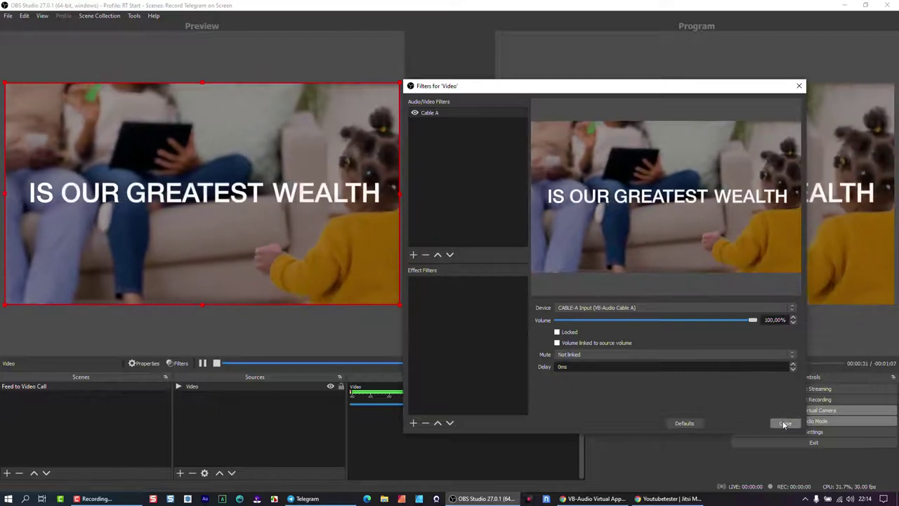
click(785, 423)
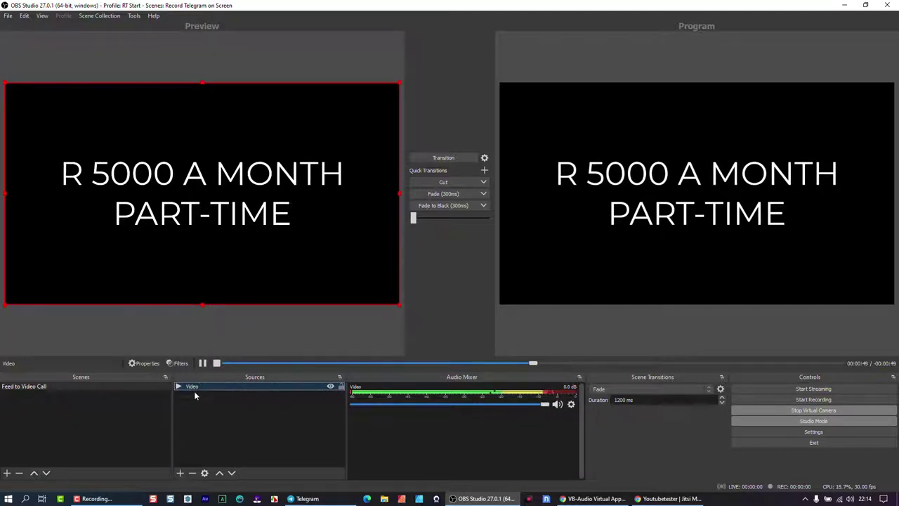
- Add a new Media Source to the scene that plays the Hevenu Shalom Alehem MP3 from the Music folder
click(180, 474)
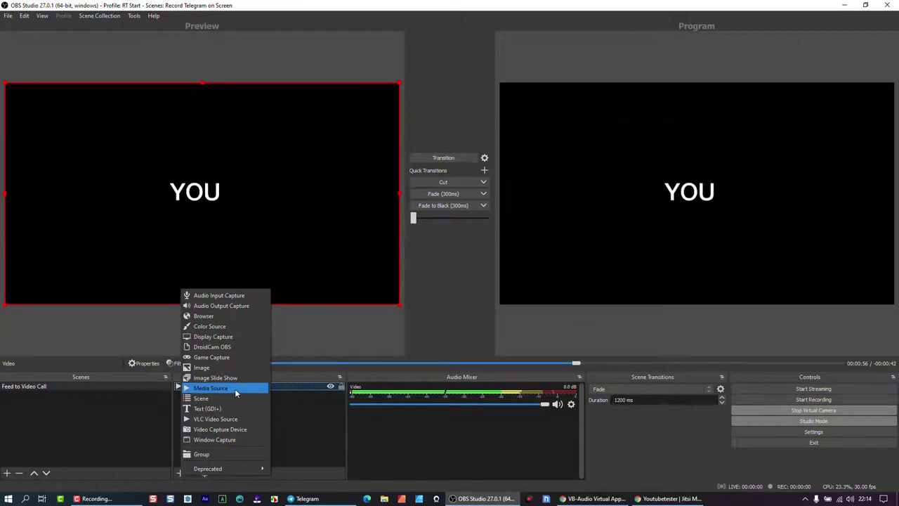
click(235, 388)
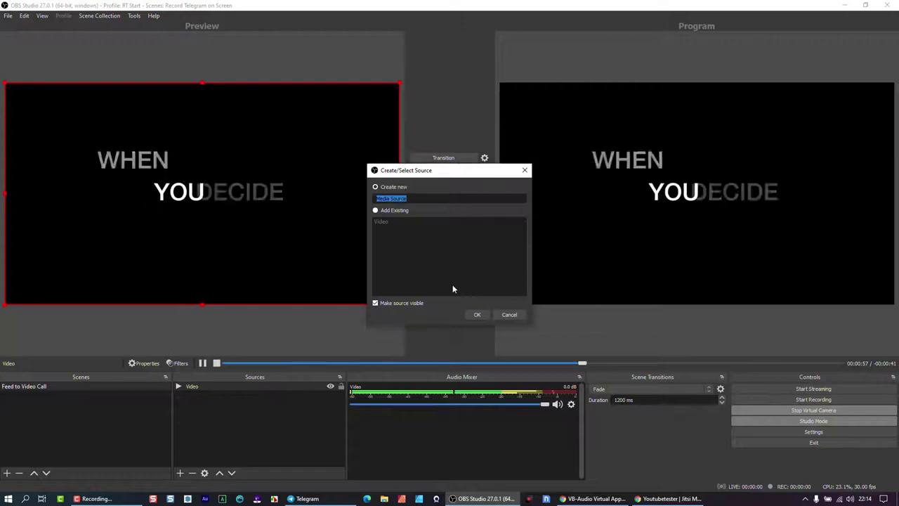
click(477, 314)
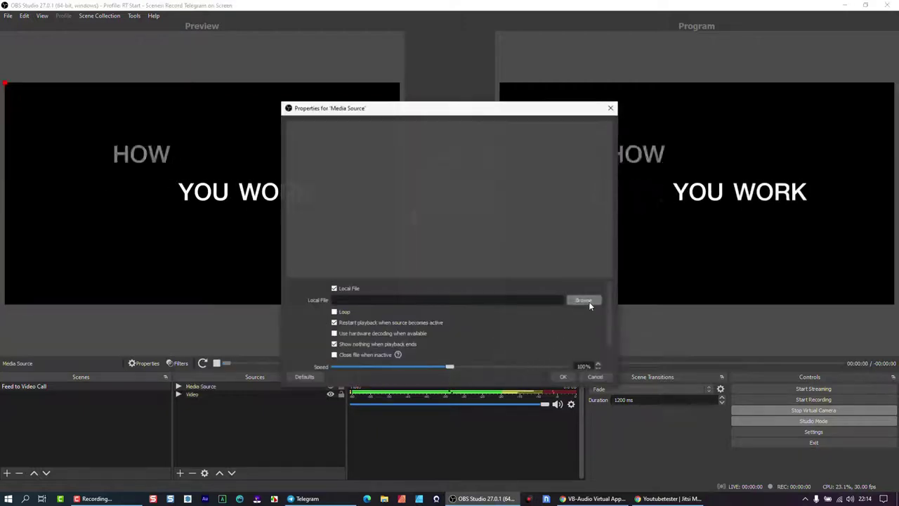
click(589, 299)
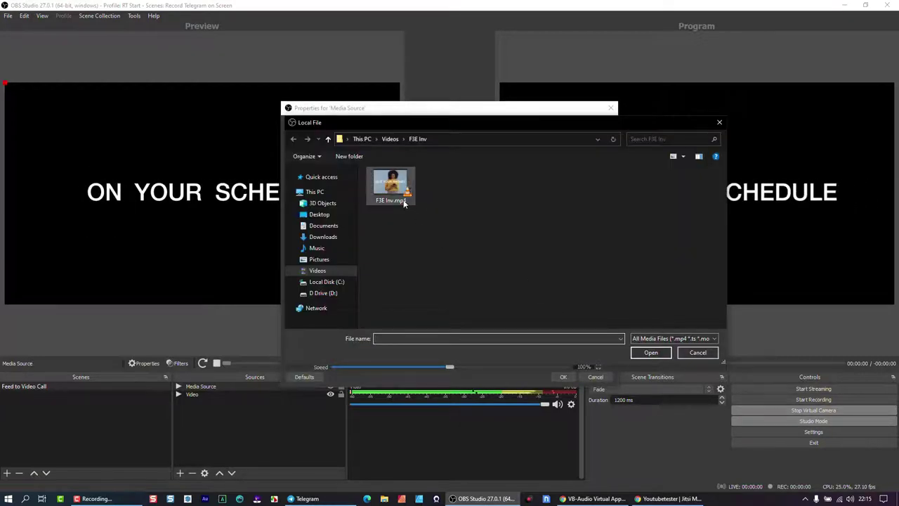
click(327, 250)
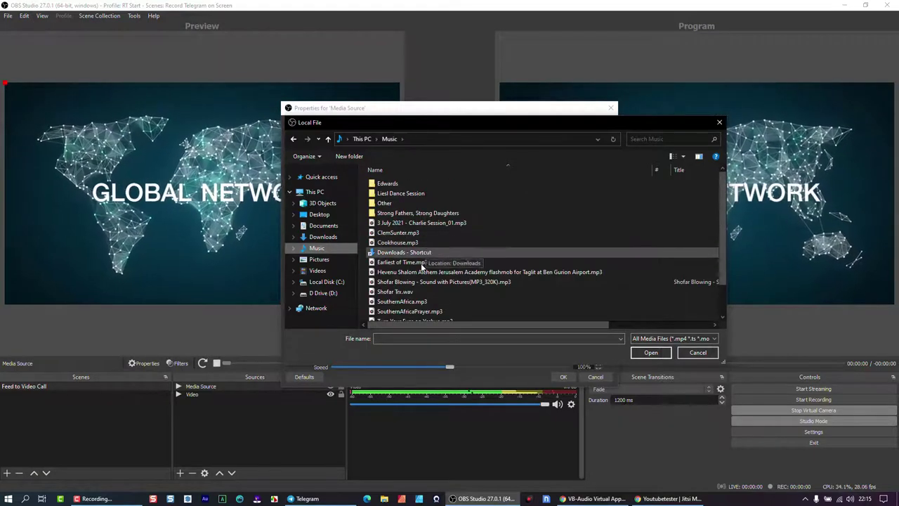
click(414, 273)
double_click(415, 272)
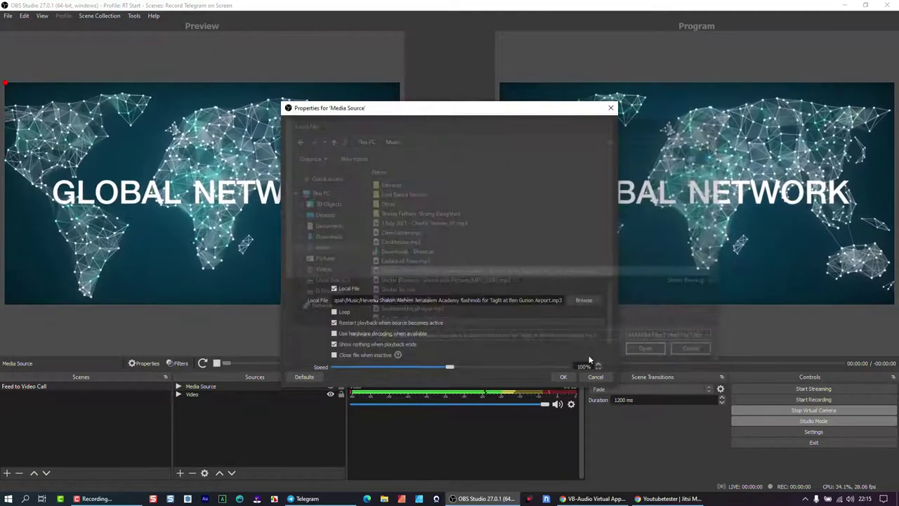
click(563, 377)
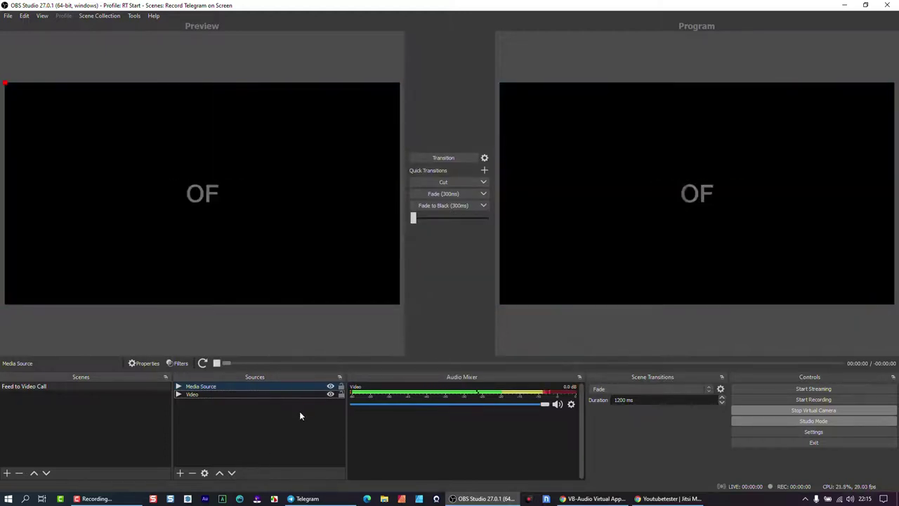
- Add an Audio Monitor filter named Ears to the Media Source and set its device to Headphones (High Definition Audio Device)
right_click(231, 382)
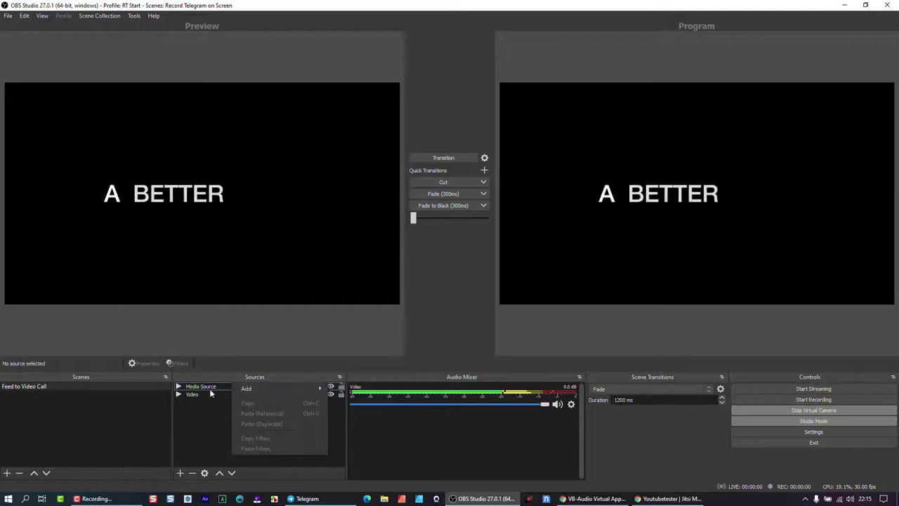
click(204, 387)
click(177, 364)
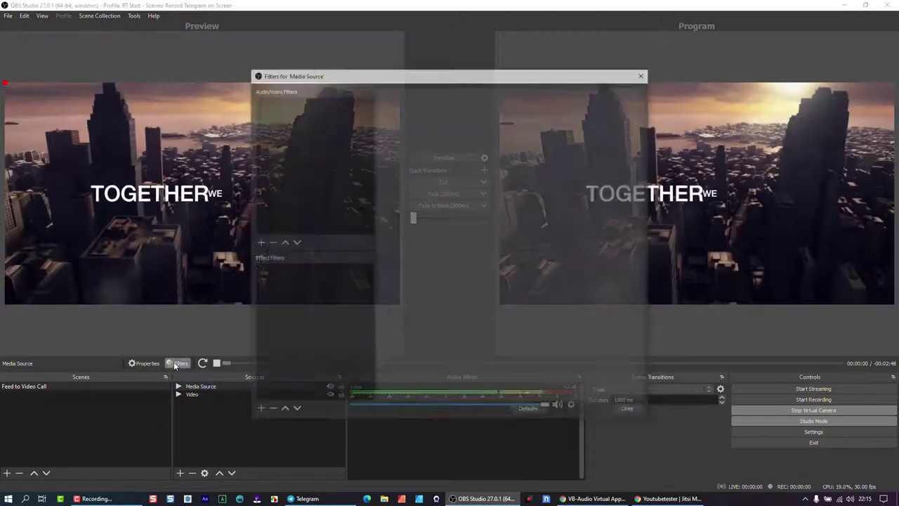
click(258, 243)
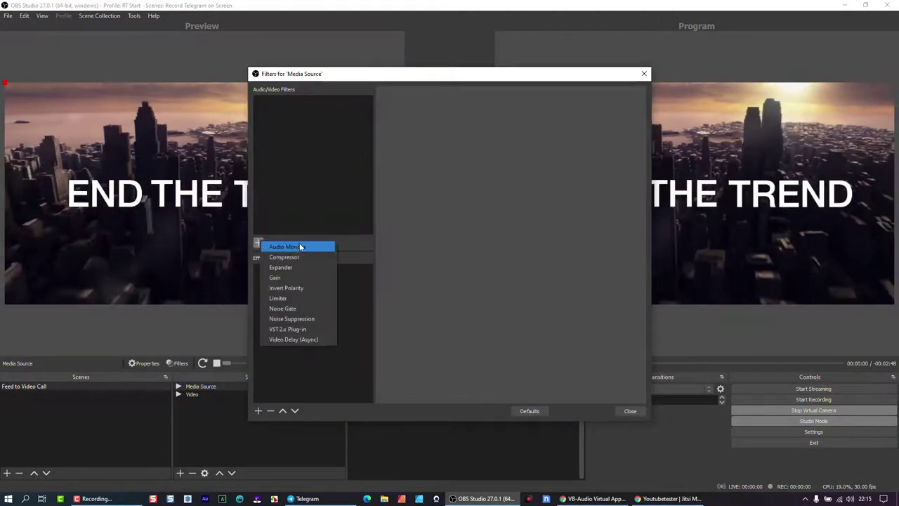
click(295, 244)
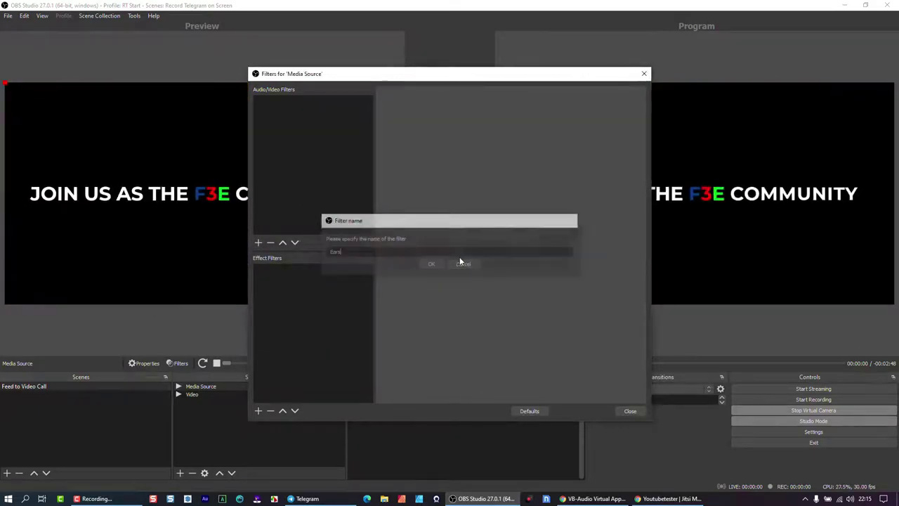
key(Return)
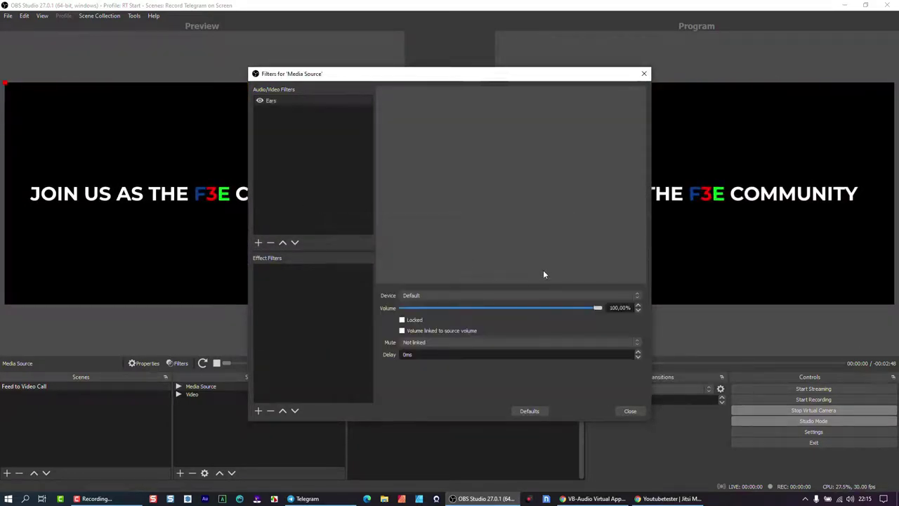
click(497, 295)
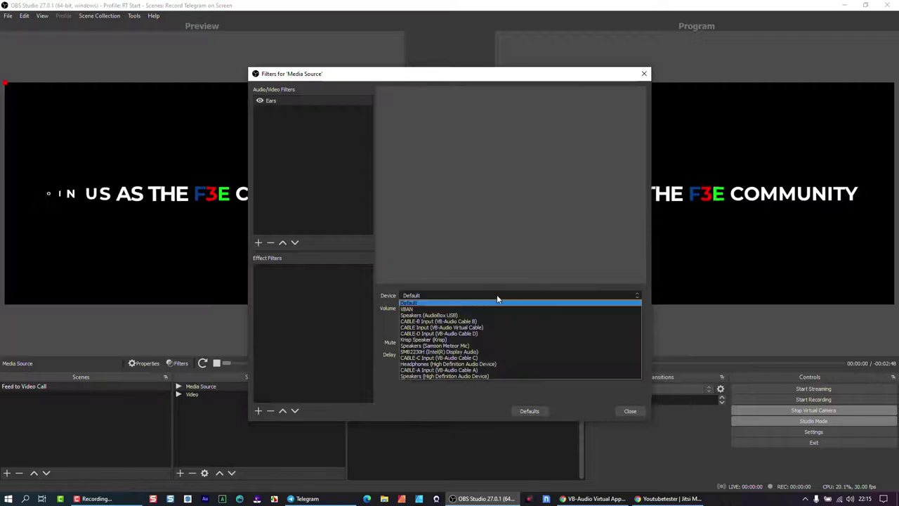
click(484, 364)
click(630, 412)
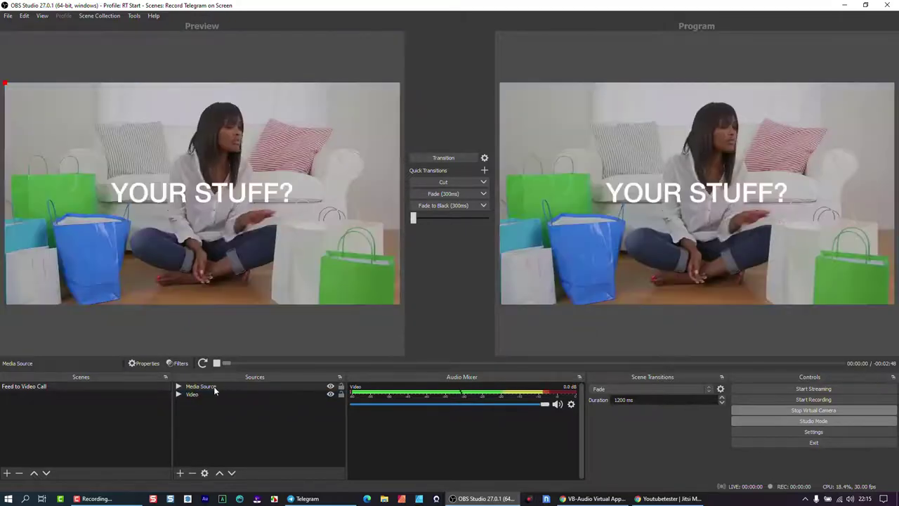
- Transition the scene with the Media Source to the program output and review both sources' audio monitoring in the Advanced Audio Properties
click(221, 386)
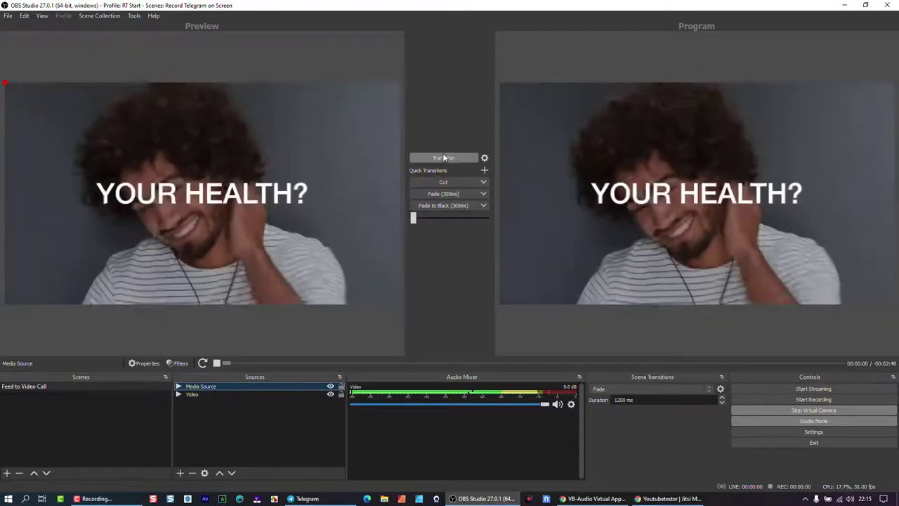
click(444, 158)
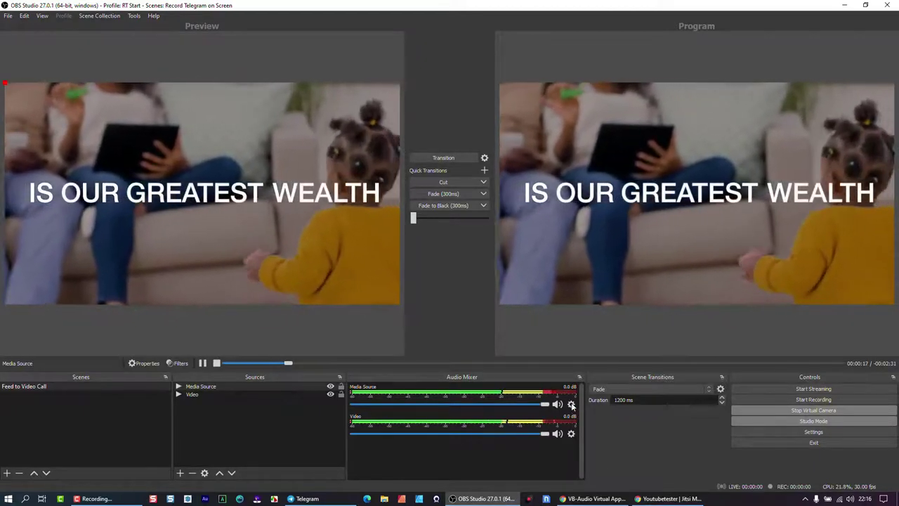
click(572, 405)
click(601, 396)
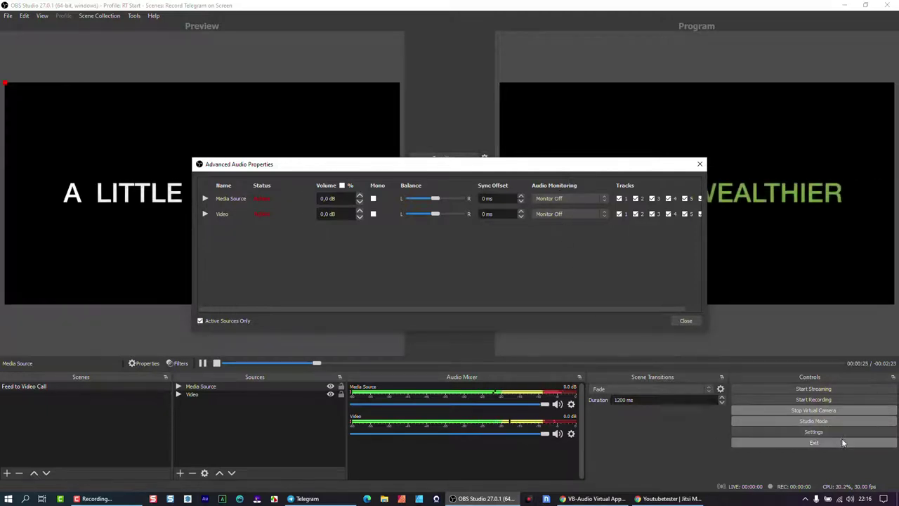
click(686, 321)
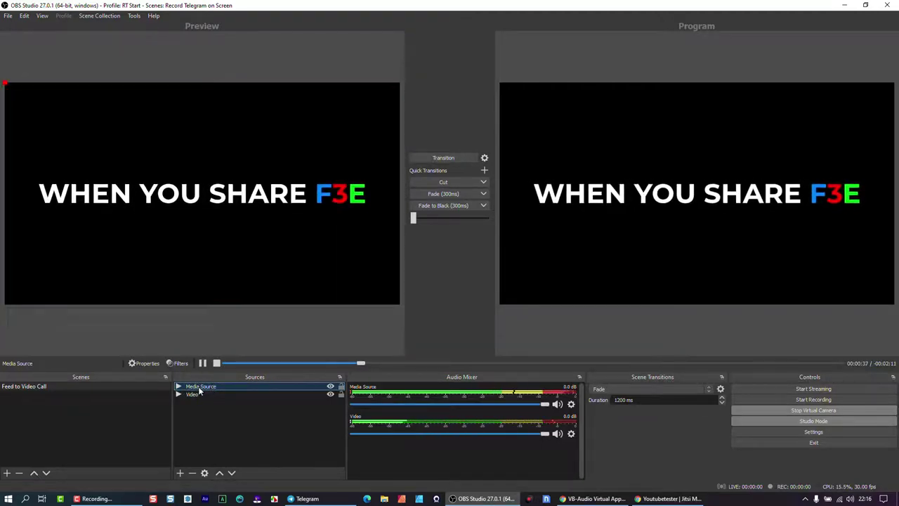
- Set the device of the Media Source's Ears filter to CABLE-A Input (VB-Audio Cable A) and close the filters window
click(184, 363)
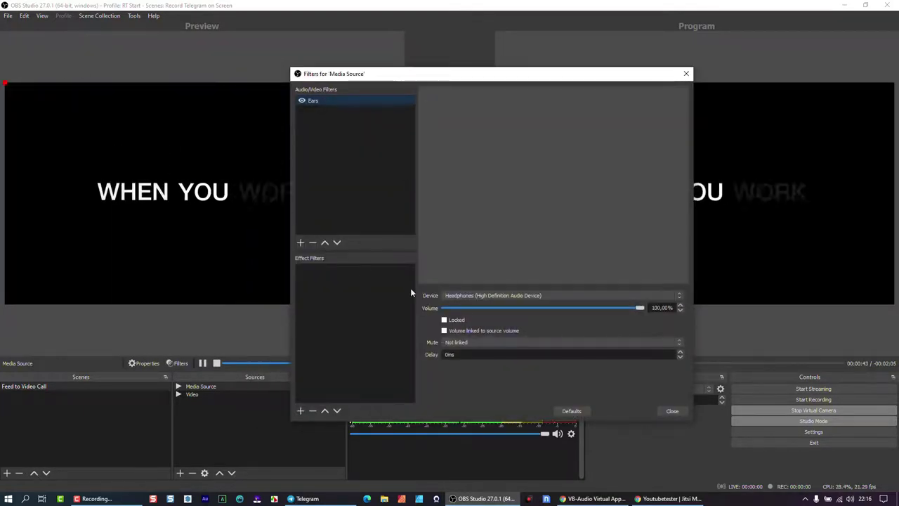
click(484, 296)
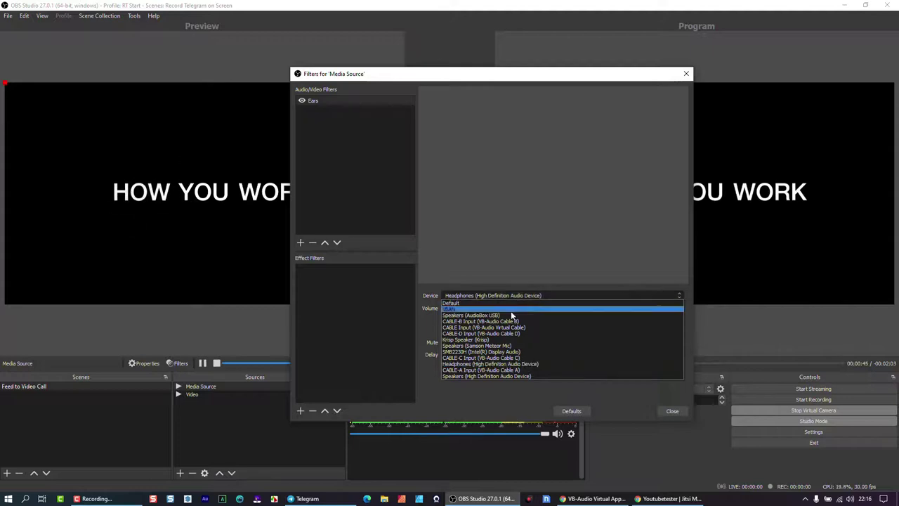
click(520, 369)
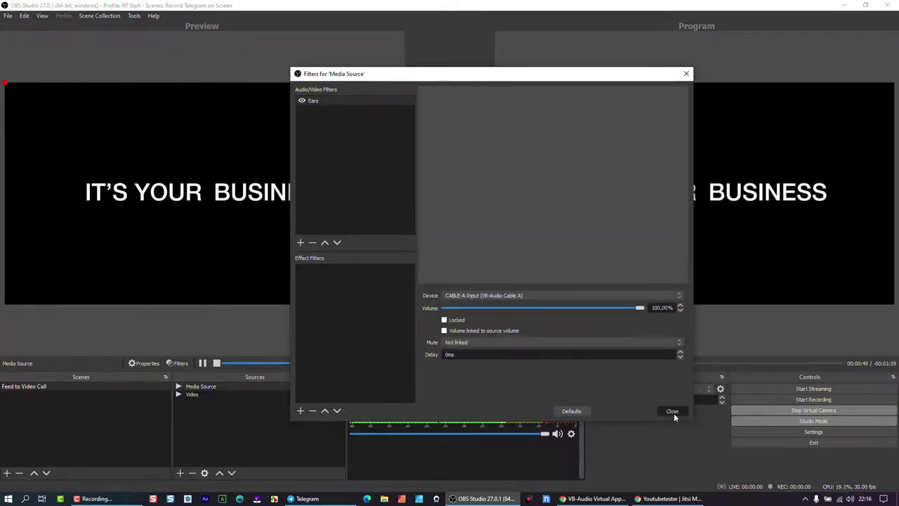
click(673, 411)
- Switch to the Jitsi Meet call to check the CABLE-A Output microphone's level, and close the call window to return to OBS Studio
click(669, 499)
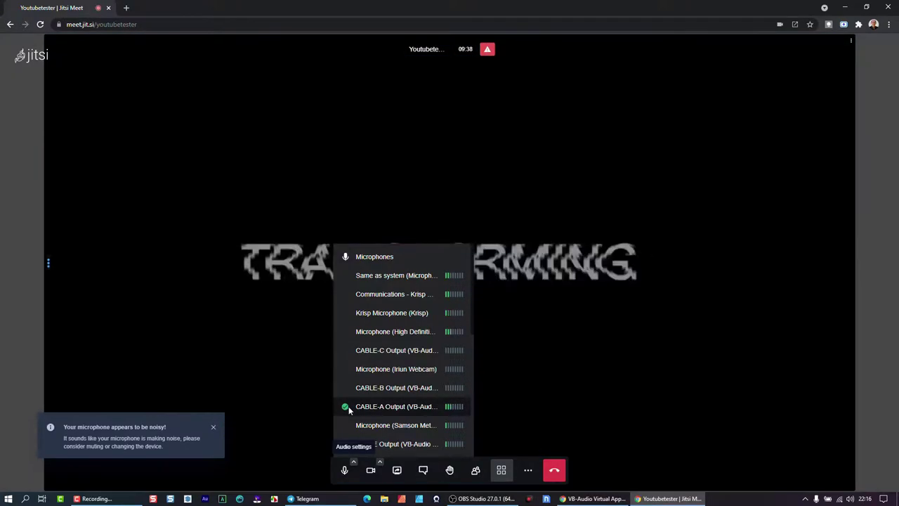
mouse_move(593, 499)
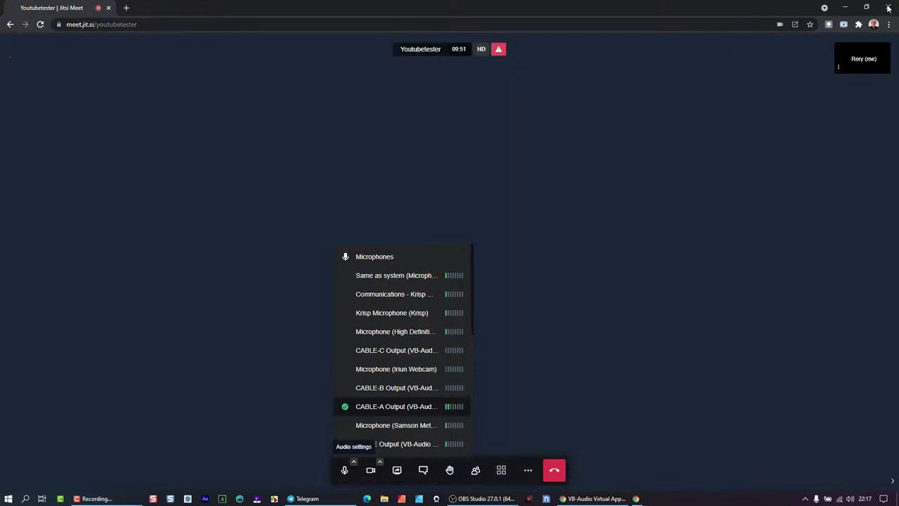
click(888, 8)
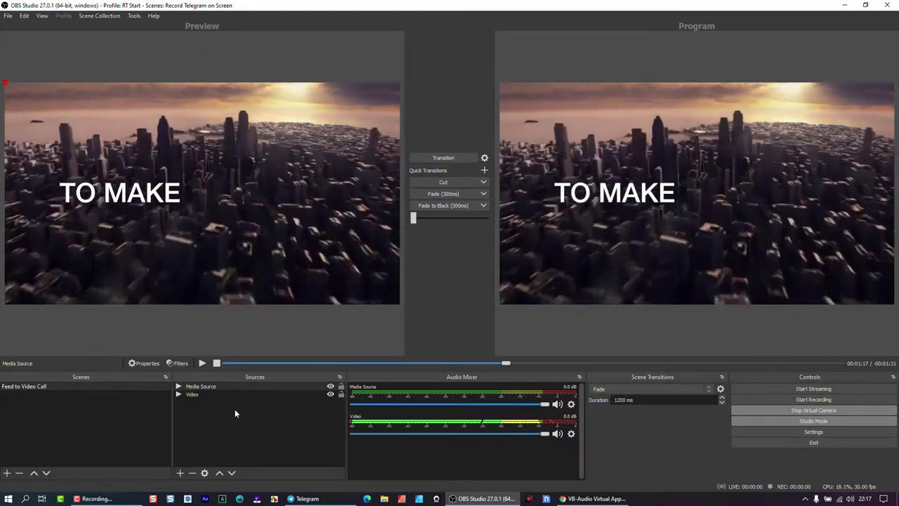
click(199, 388)
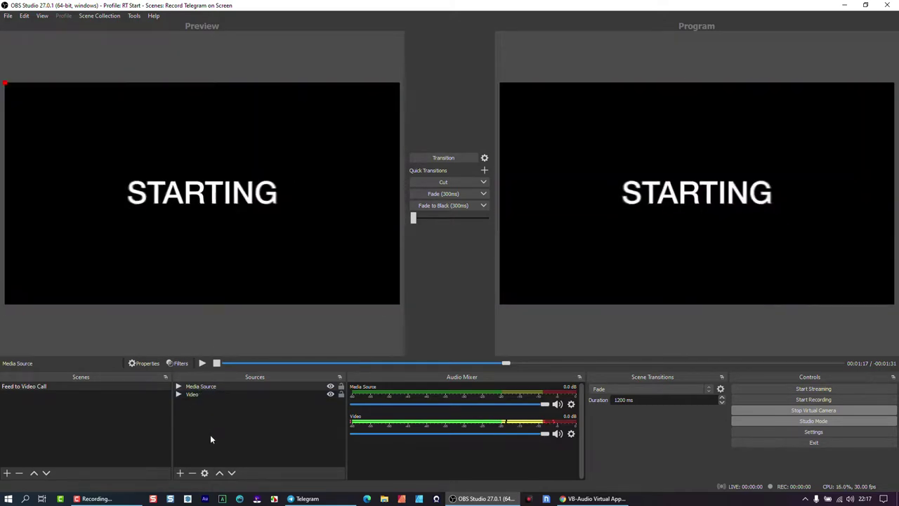